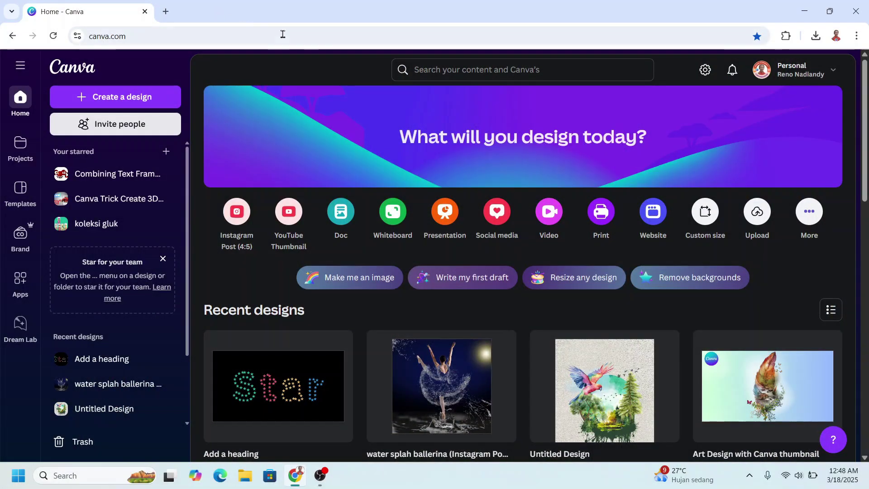
Start a blank A4 portrait flyer from the Print products designs.
click(607, 220)
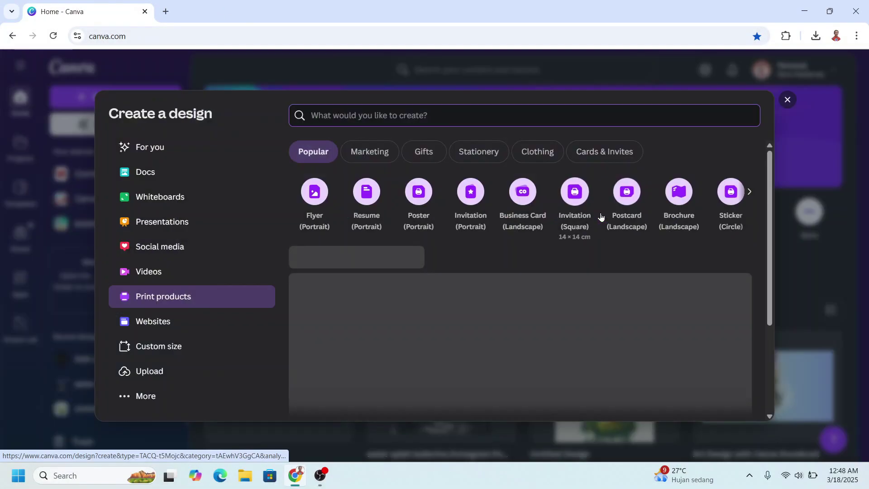
click(317, 195)
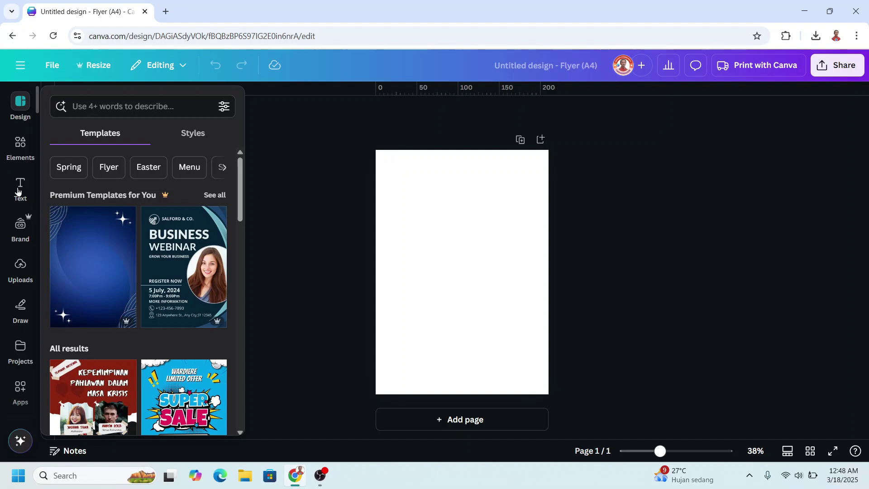
click(18, 190)
Add a heading reading 'BIG PROMO' in the Anton font.
click(161, 278)
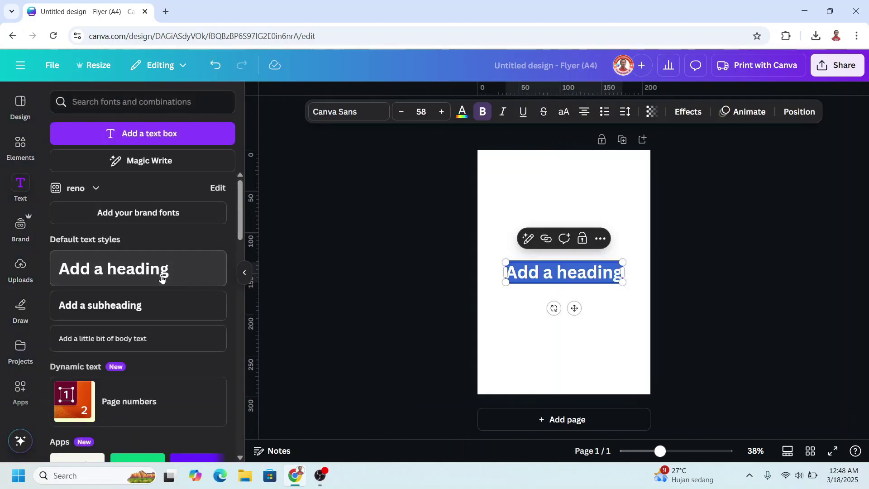
text(BIG PROMO)
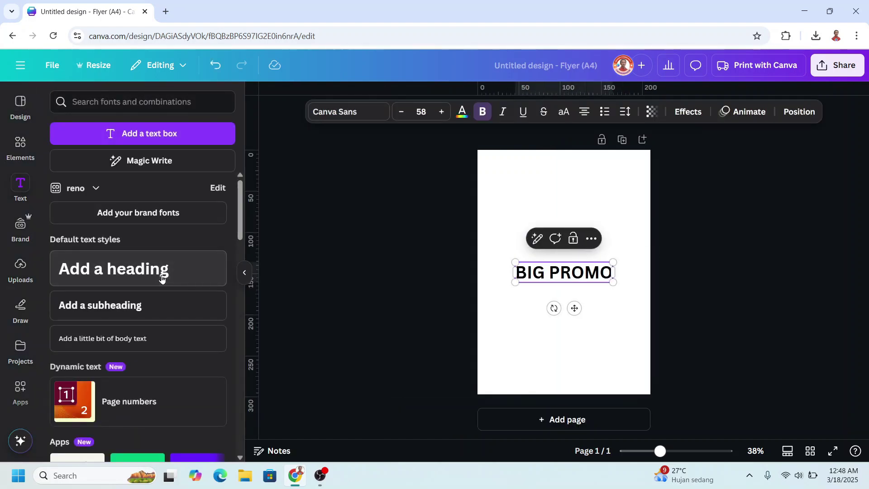
key(ctrl+a)
click(355, 113)
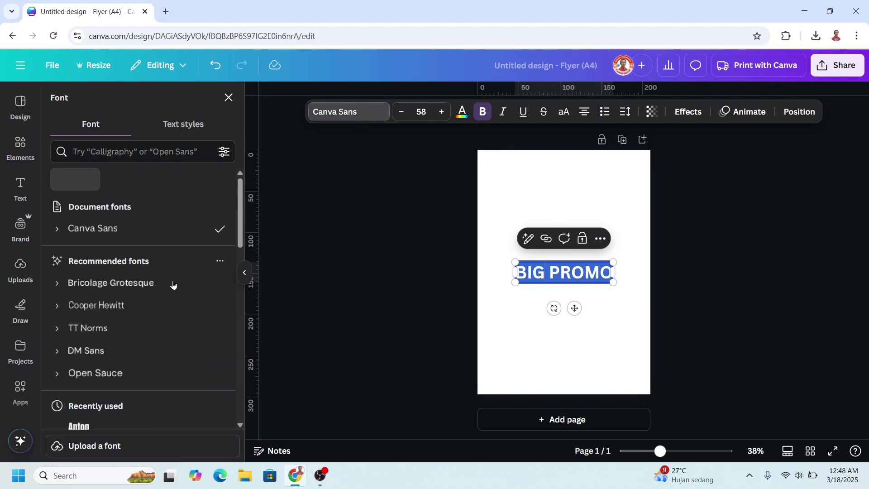
scroll(144, 370, down, 2)
click(129, 369)
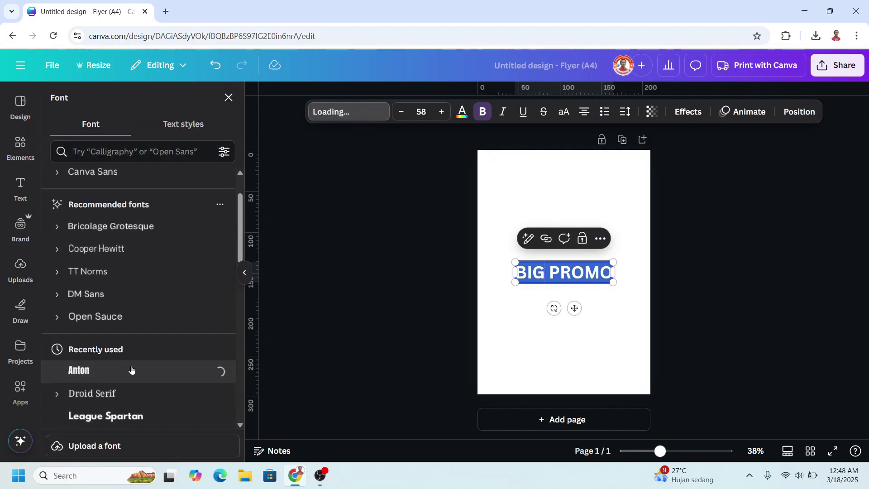
Make the heading size 104 with letter spacing 105 and white text.
drag(600, 262, 636, 246)
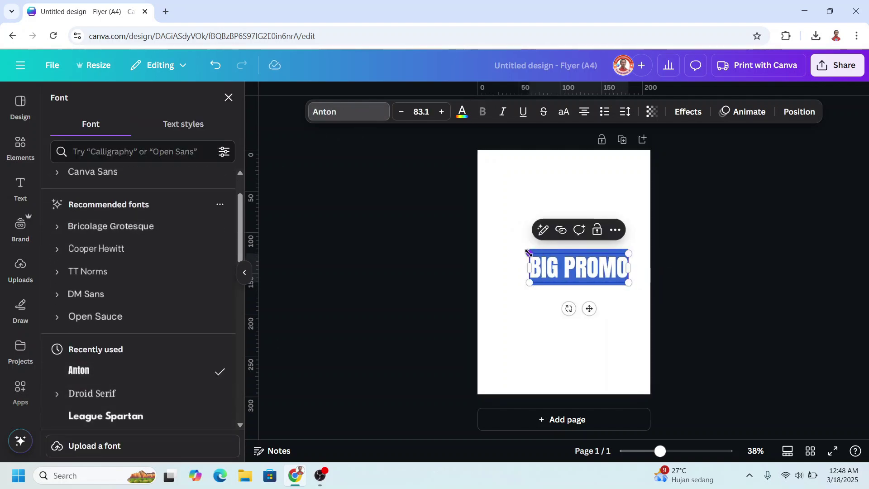
drag(528, 252, 505, 246)
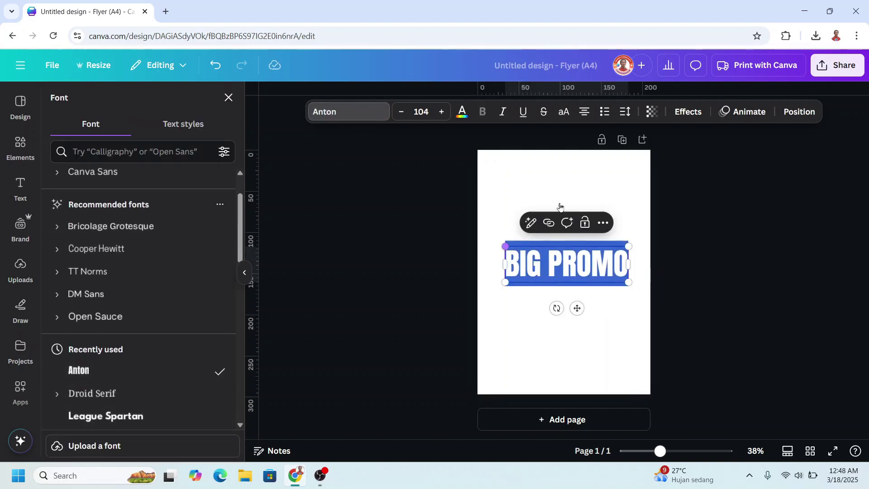
click(625, 112)
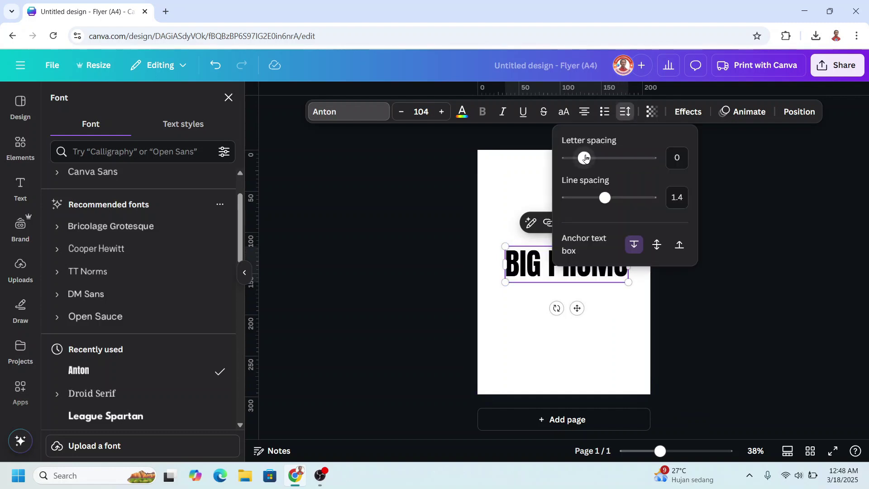
drag(586, 158, 594, 158)
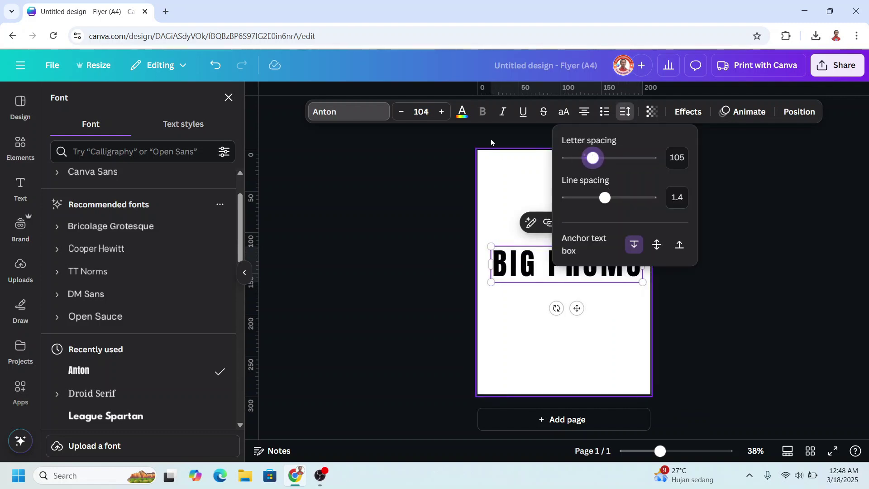
click(463, 111)
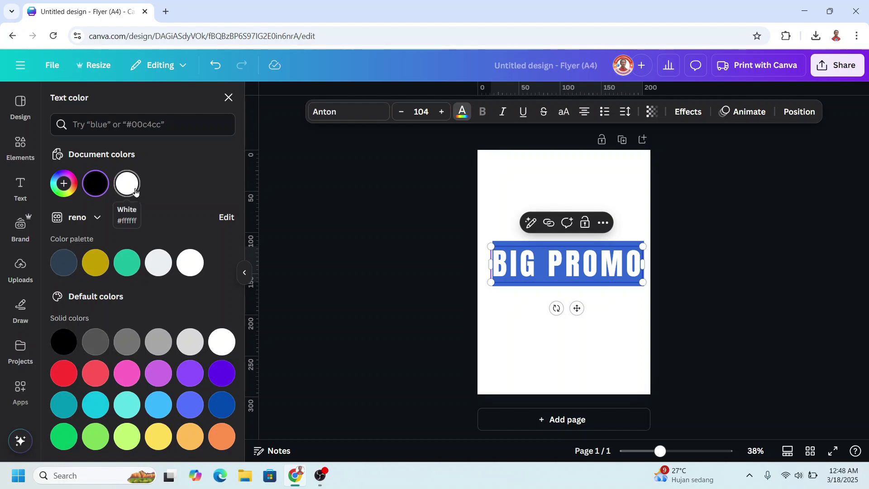
click(127, 185)
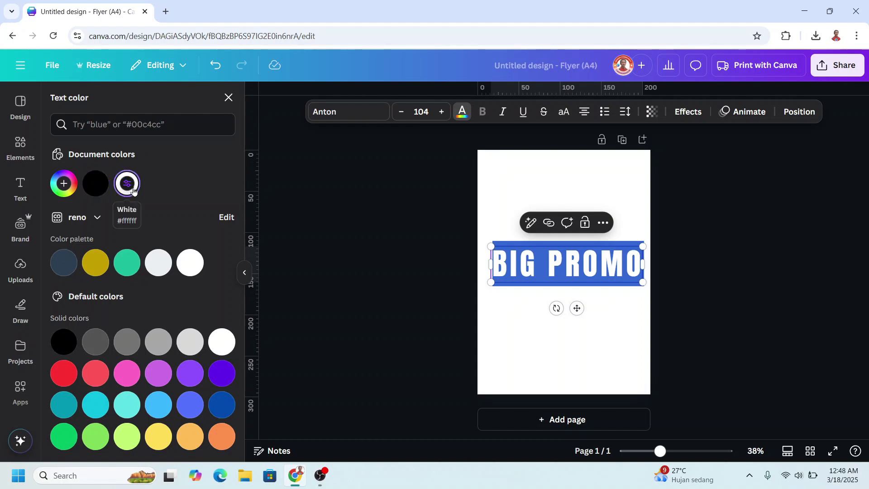
Give BIG PROMO a red Outline effect with thickness 30.
click(685, 112)
click(209, 250)
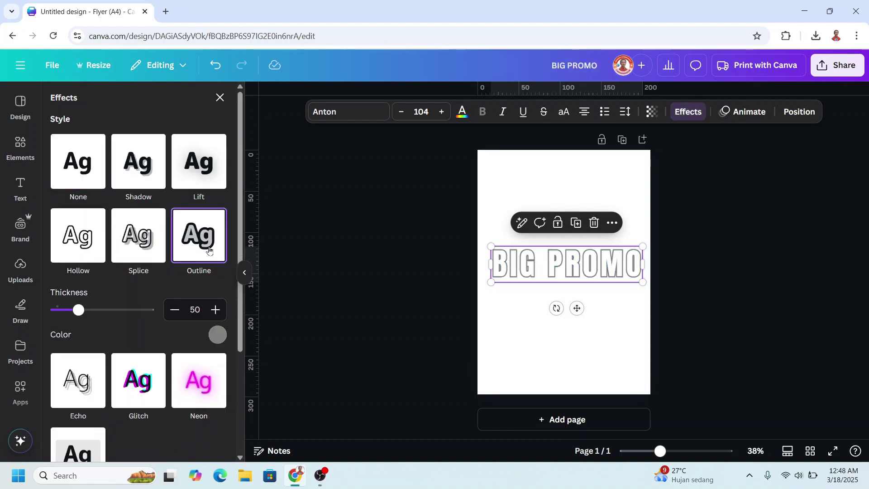
click(217, 335)
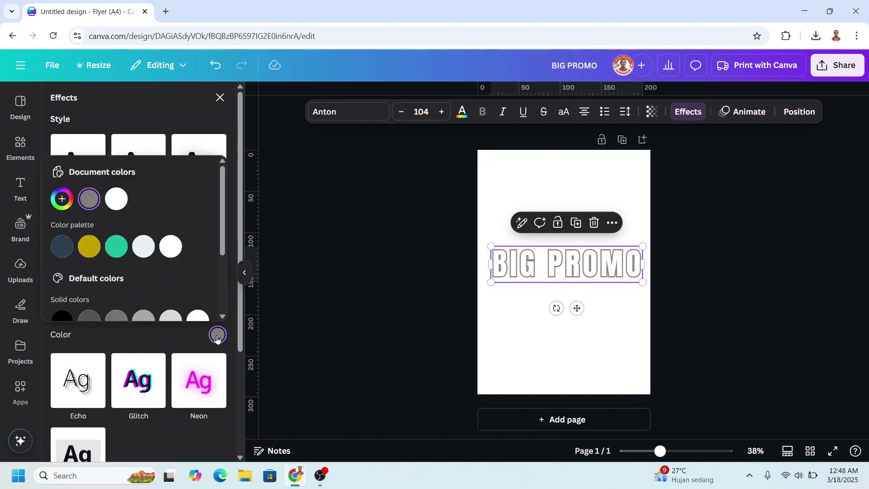
scroll(104, 272, down, 2)
click(62, 291)
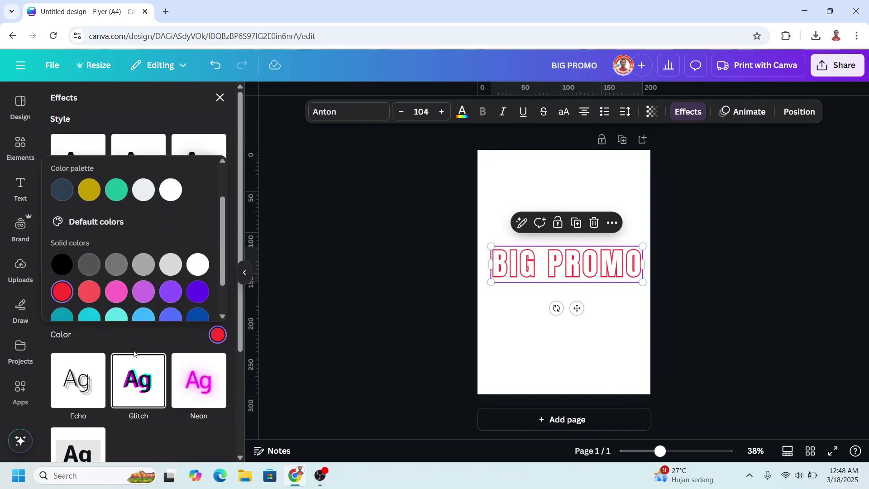
click(129, 338)
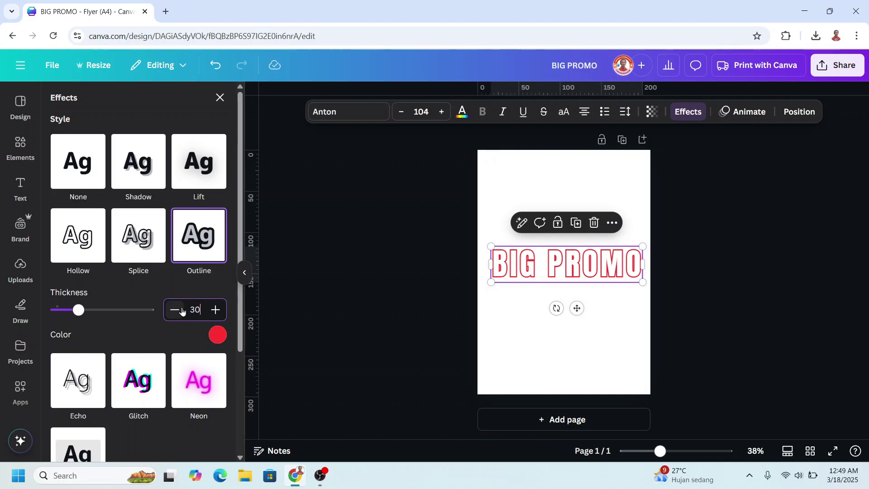
key(Return)
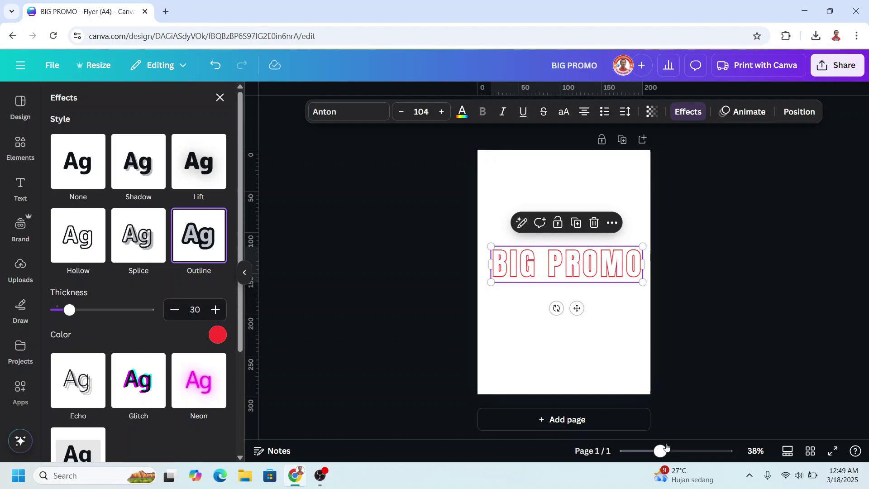
Curve the title into an arc at 68 and nudge it slightly up-left.
scroll(170, 384, down, 3)
click(149, 408)
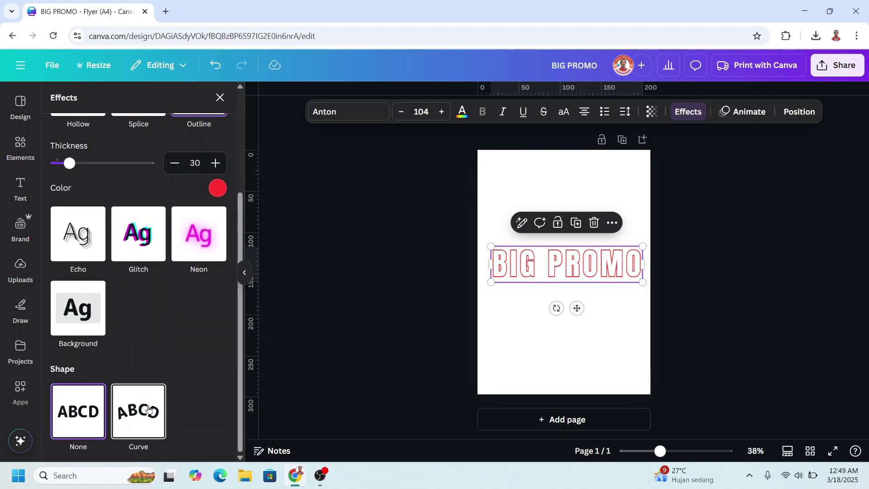
scroll(181, 376, down, 1)
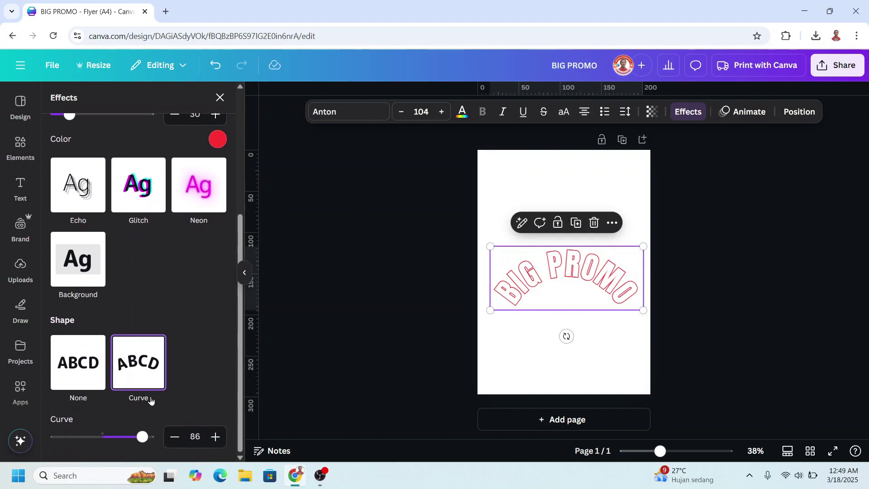
drag(142, 441, 133, 441)
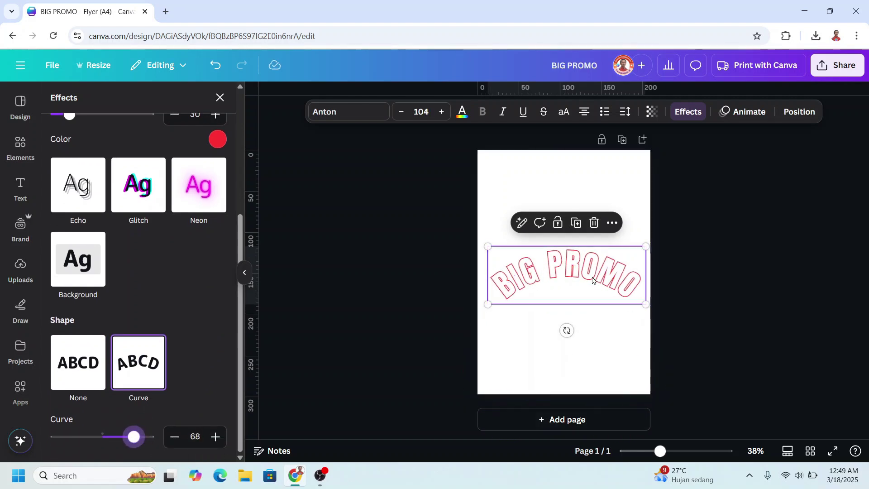
mouse_move(592, 279)
mouse_down()
mouse_move(584, 271)
mouse_move(581, 280)
mouse_up()
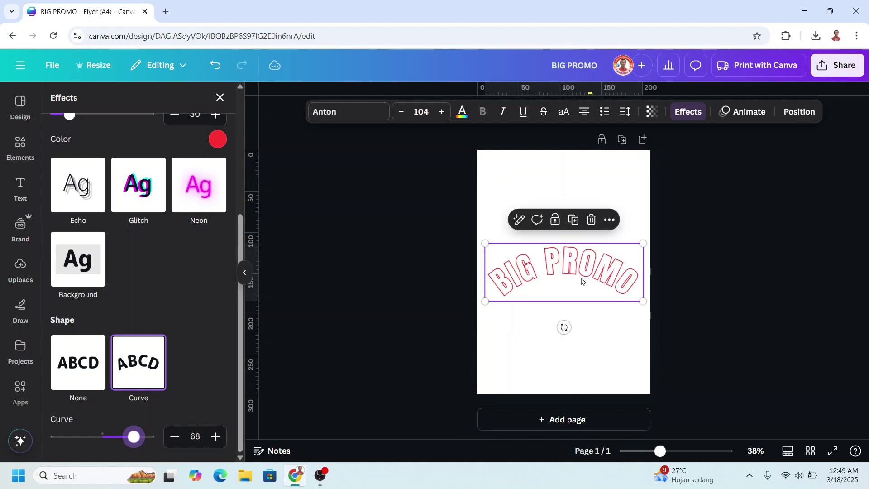
Add a yellow 5-pointed star shape and shrink it below the title.
click(15, 153)
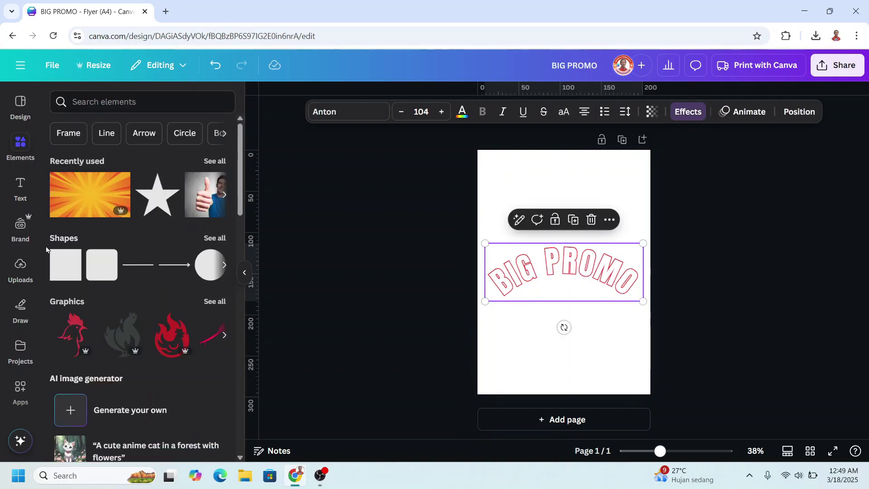
click(215, 238)
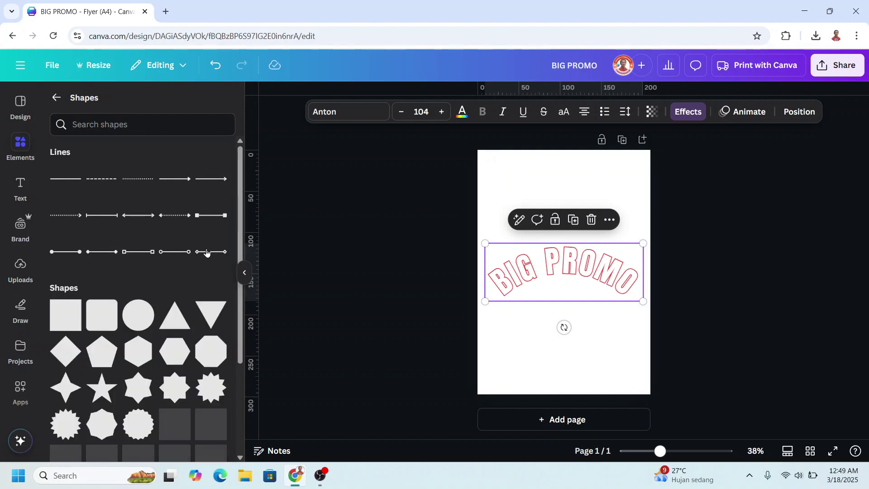
click(109, 381)
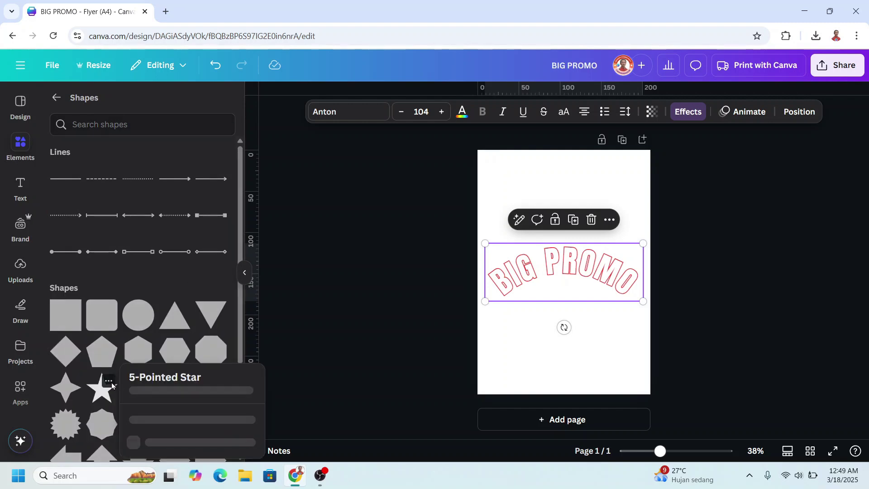
click(103, 388)
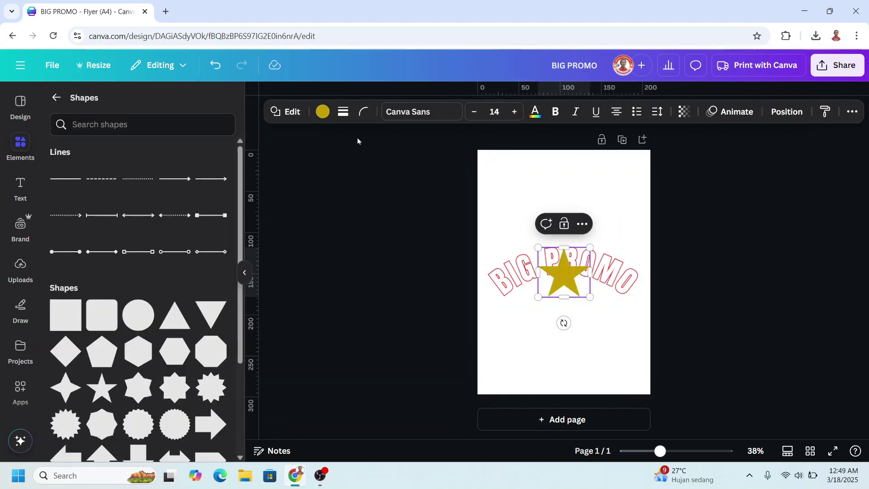
click(323, 112)
scroll(182, 314, down, 1)
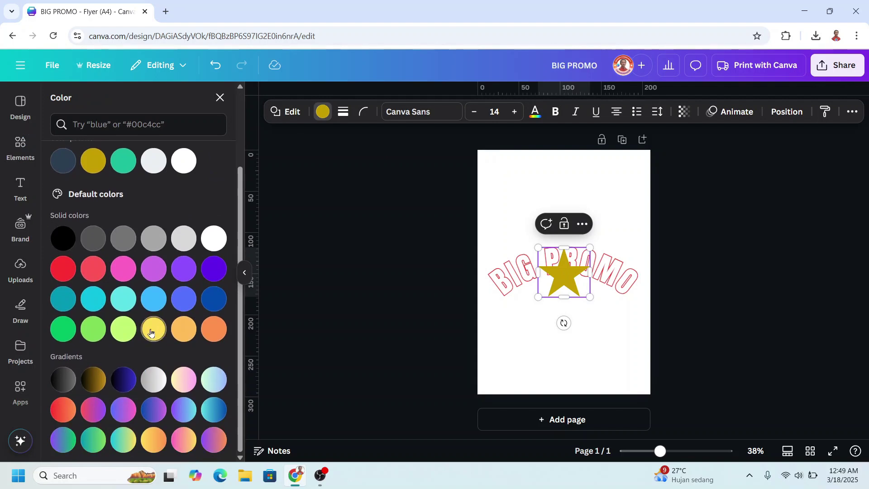
click(153, 328)
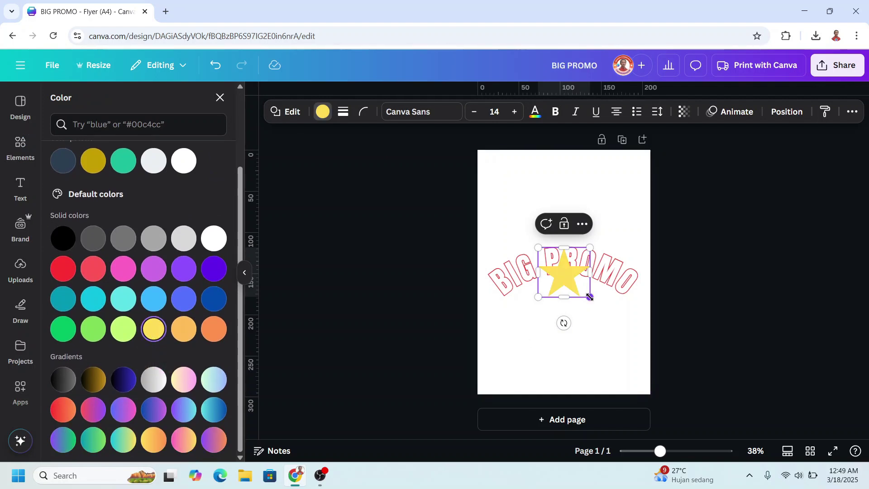
drag(589, 297, 568, 319)
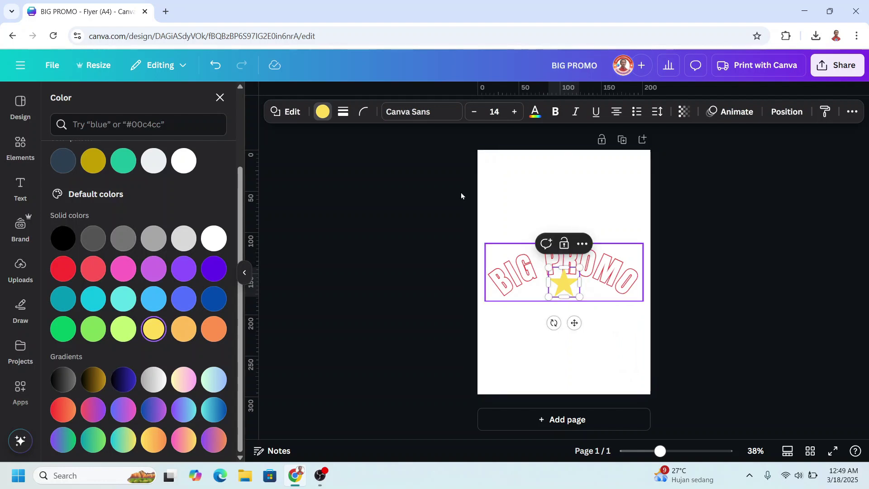
Give the star a white border of weight 6 and duplicate it.
click(343, 115)
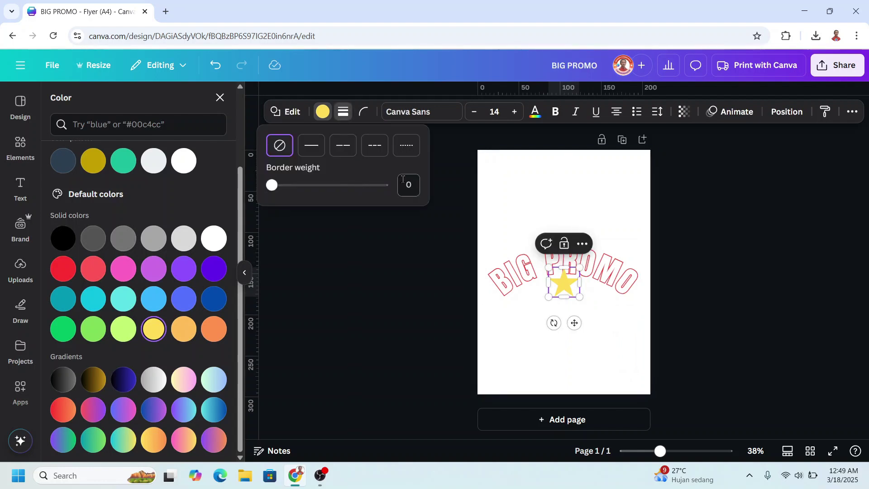
drag(413, 181, 398, 180)
text(6)
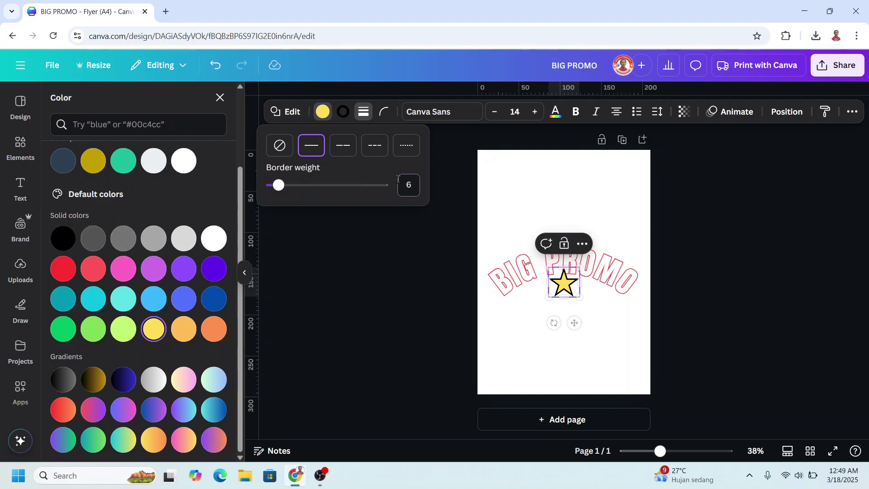
click(343, 114)
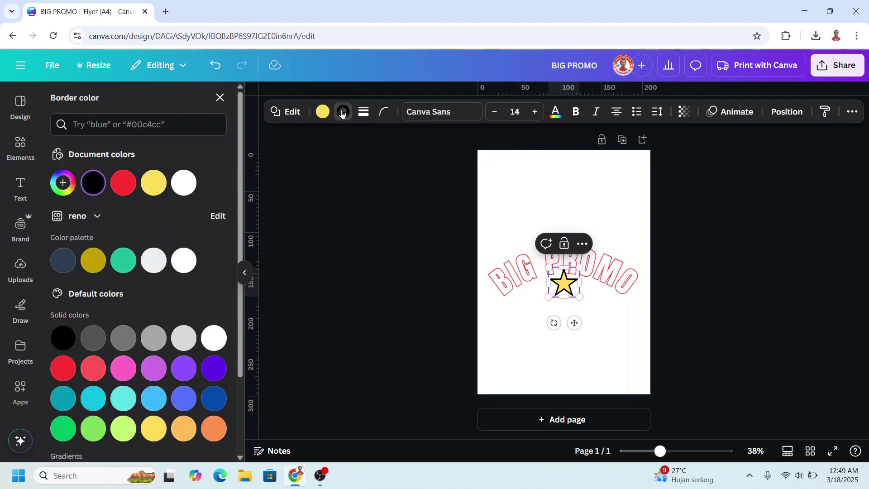
click(184, 183)
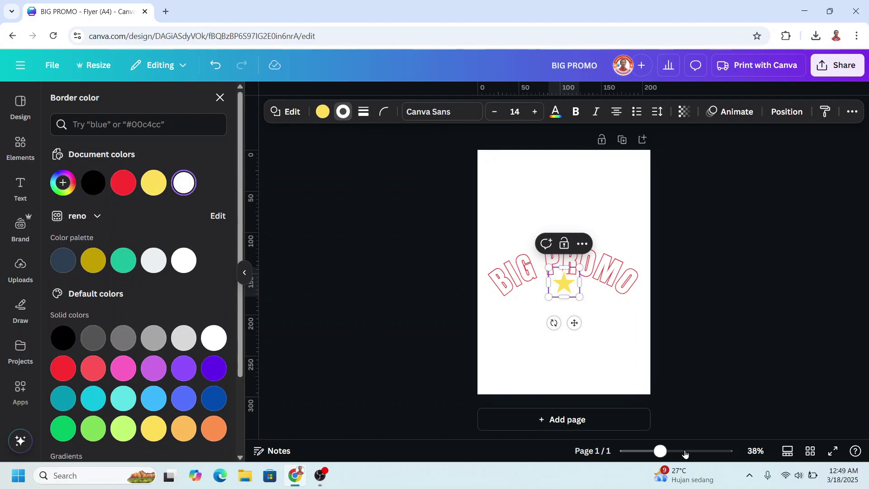
click(570, 273)
scroll(570, 274, up, 5)
click(564, 239)
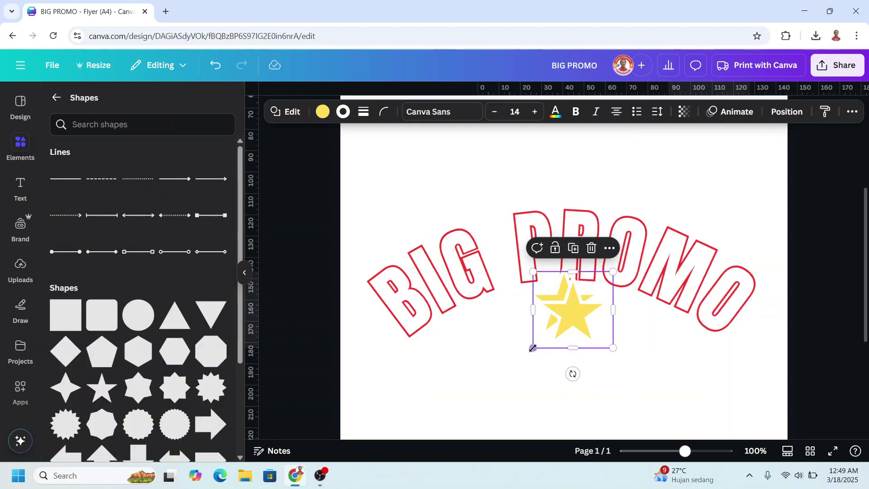
Shrink the star copy to about 38 wide with border weight 3, placed at the title's lower right.
drag(534, 348, 573, 310)
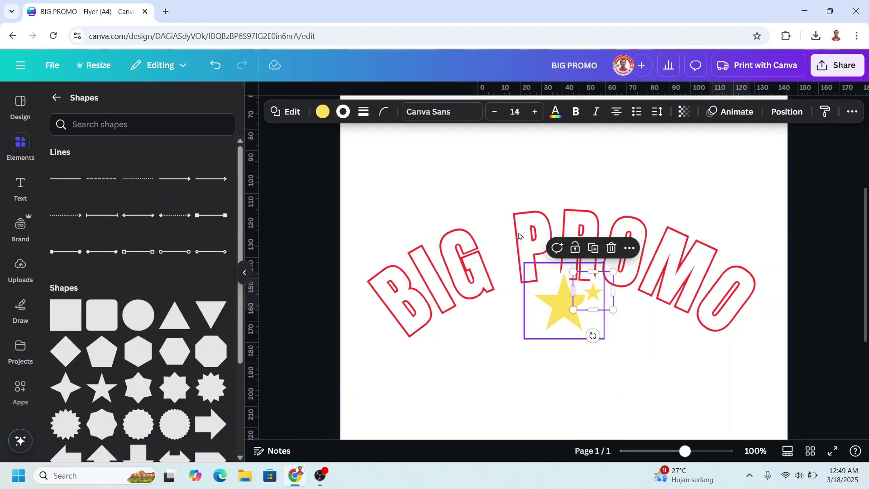
click(363, 111)
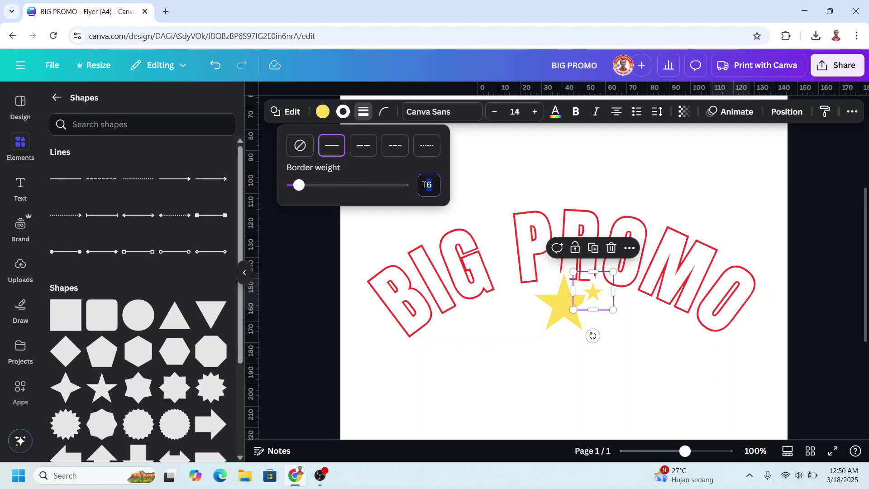
text(3)
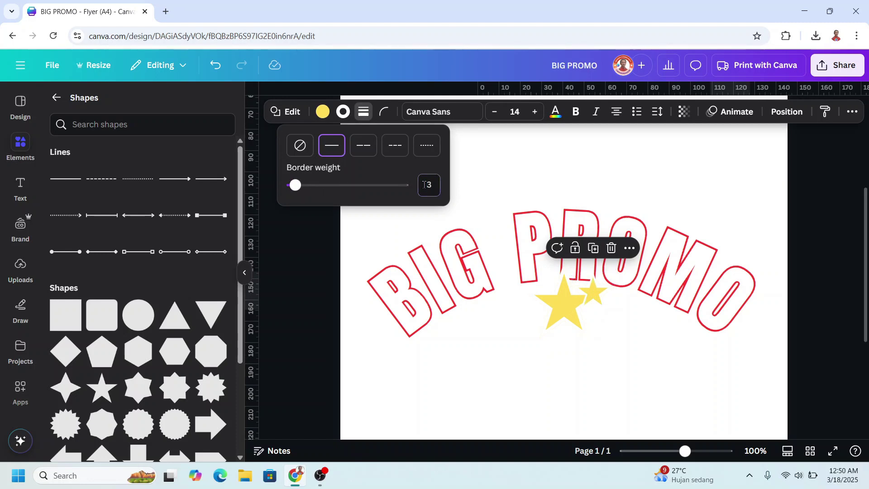
drag(592, 295, 369, 310)
Duplicate more small stars, about 26 wide, and place one above the end of PROMO.
click(750, 285)
click(754, 321)
key(ctrl+d)
drag(503, 190, 528, 183)
drag(494, 202, 646, 169)
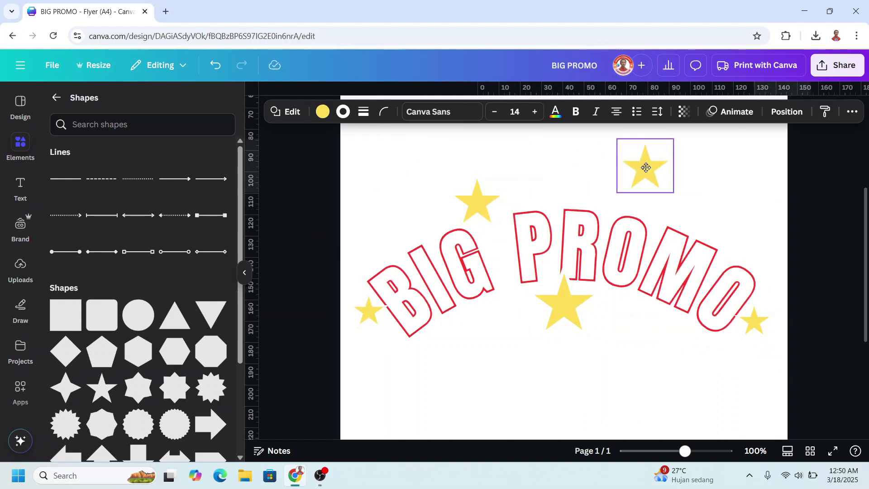
scroll(640, 405, down, 5)
Search Apps for '3D' and open the 3D Maker app.
click(16, 389)
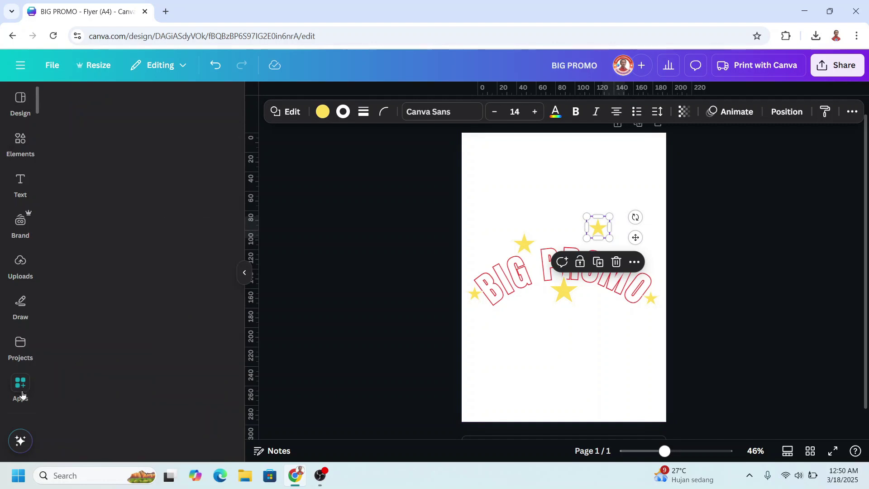
click(113, 100)
text(3D)
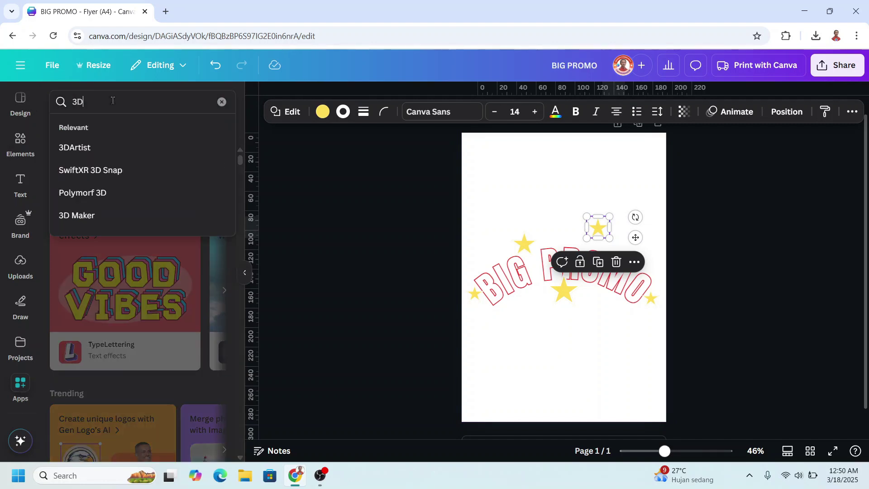
click(97, 221)
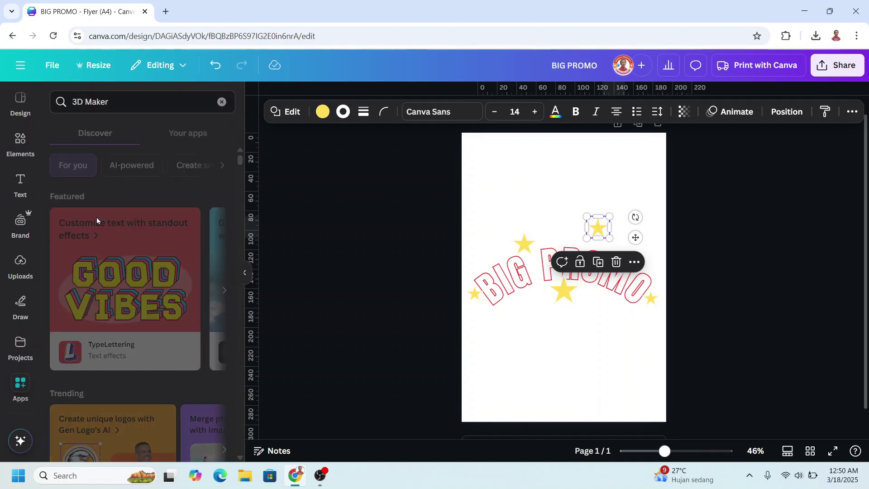
click(73, 151)
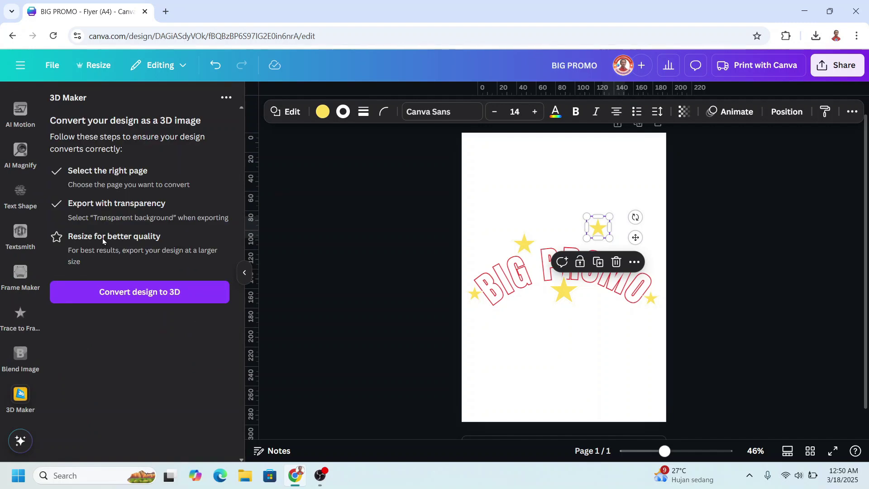
Convert the design to 3D, exporting at size 3.125 with a transparent background.
click(161, 293)
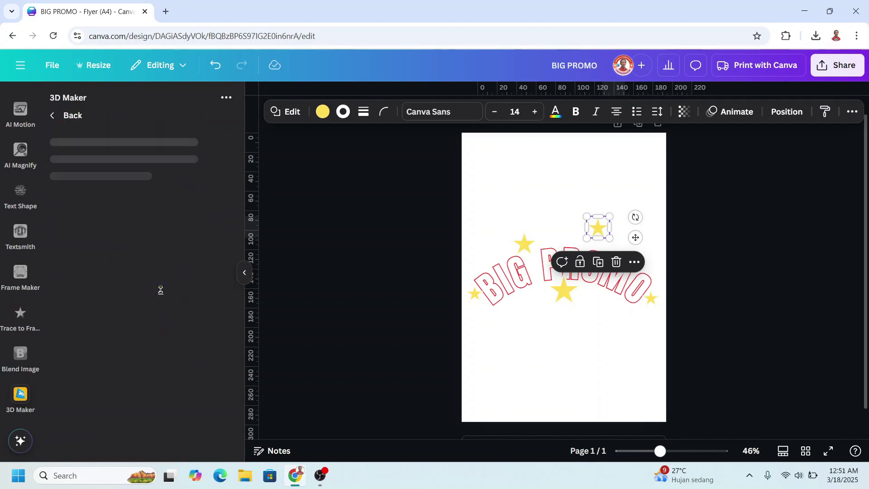
drag(78, 202, 199, 208)
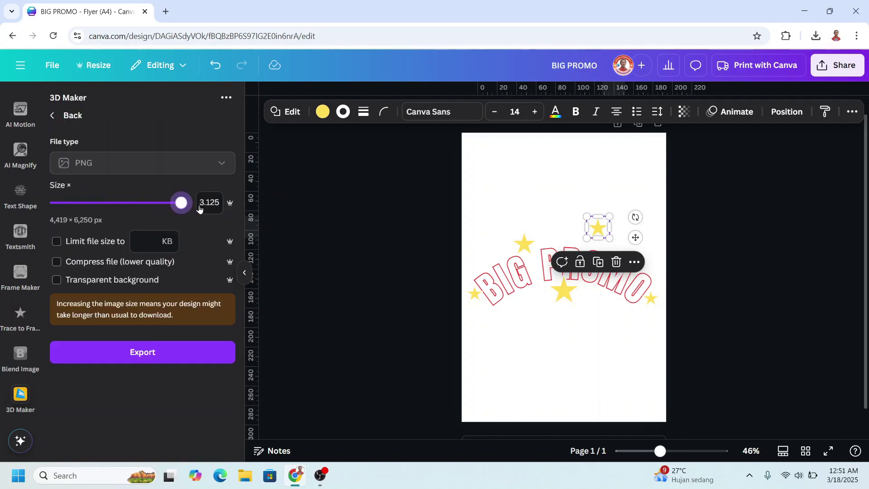
click(57, 281)
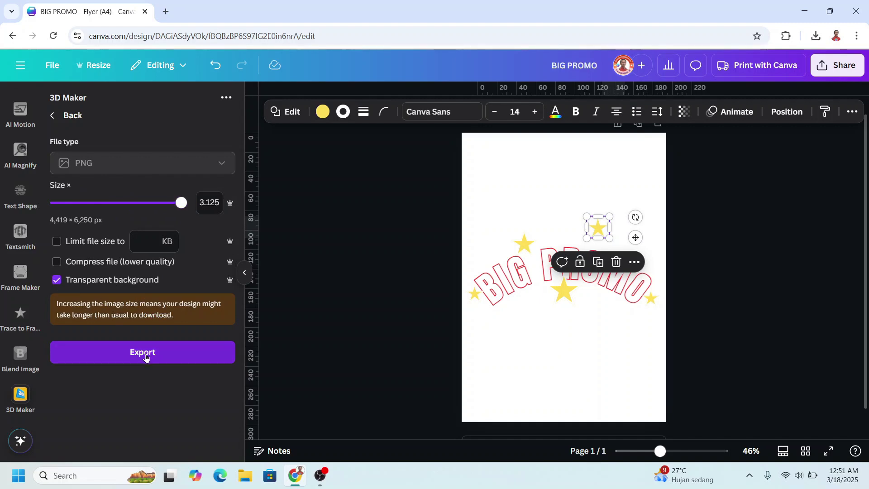
click(166, 361)
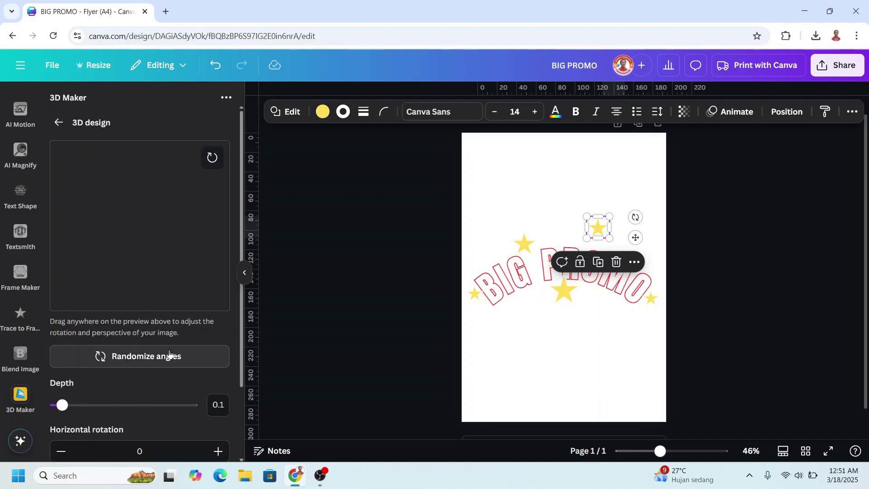
Extrude the 3D BIG PROMO to depth 1.8, horizontal rotation 0, vertical rotation 1.8.
click(182, 405)
scroll(163, 385, down, 3)
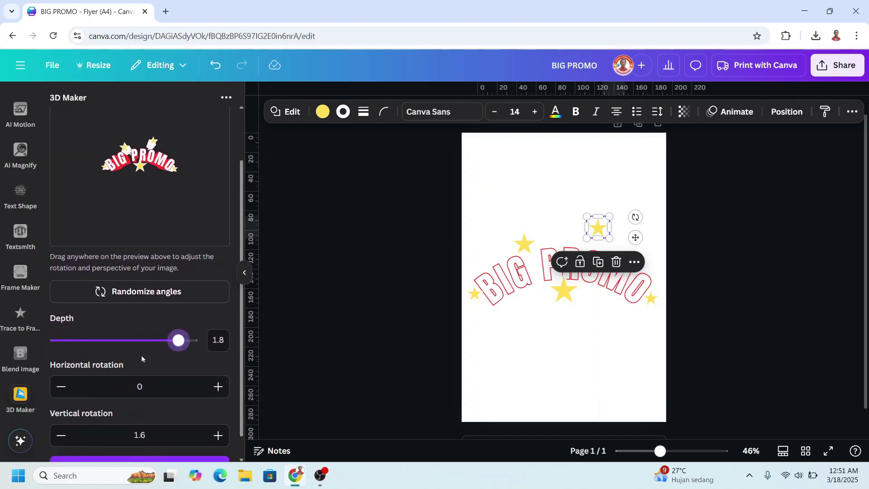
click(218, 387)
click(219, 387)
click(218, 387)
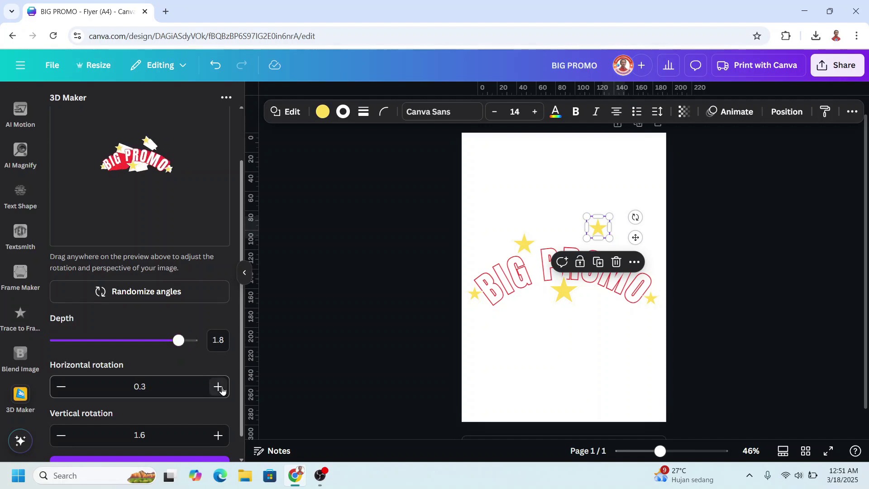
click(218, 435)
click(218, 435)
click(218, 436)
click(218, 435)
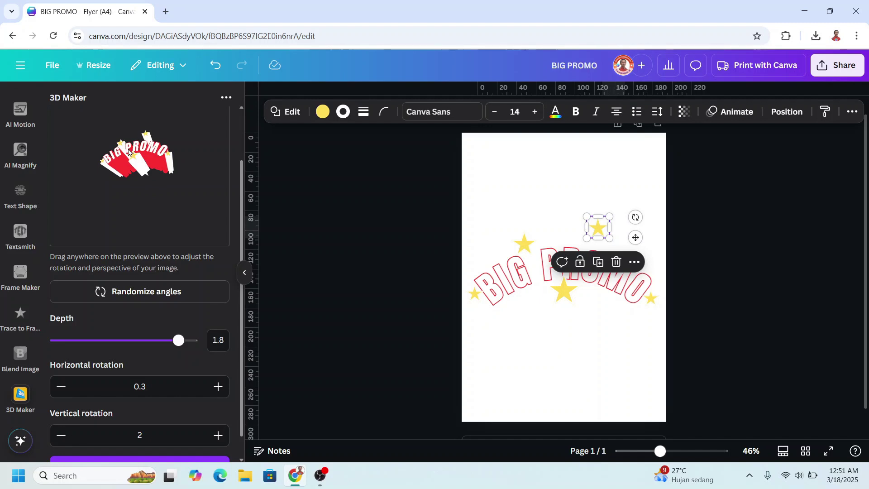
drag(128, 150, 177, 221)
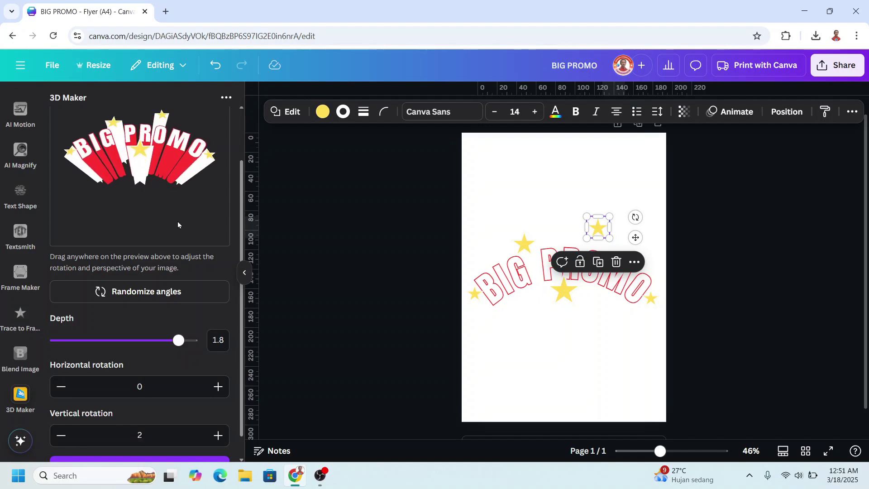
scroll(178, 223, down, 1)
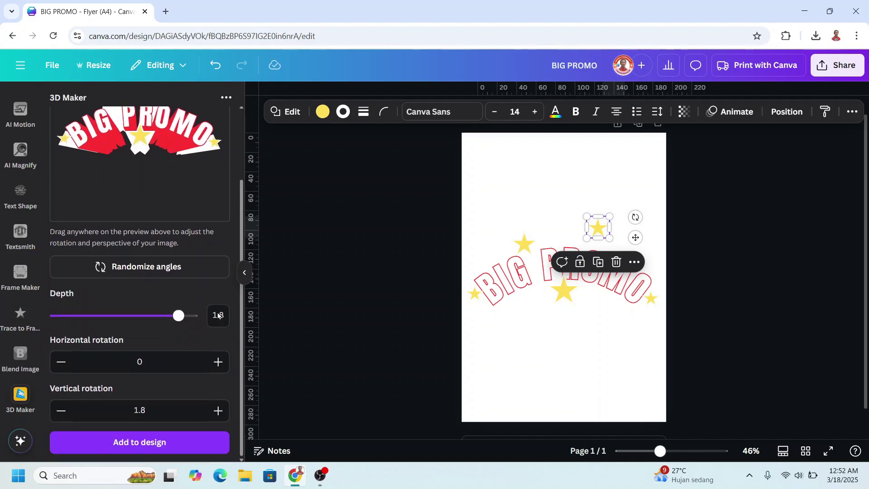
Add the 3D title image, crop its empty top, enlarge it and move it down.
click(187, 436)
drag(572, 243, 572, 256)
drag(605, 292, 665, 322)
drag(524, 256, 466, 222)
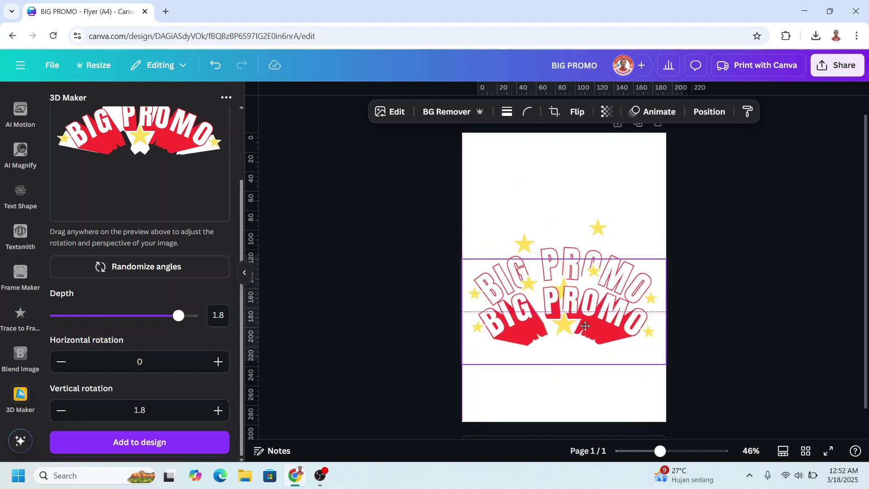
drag(595, 257, 599, 373)
Delete the old flat outlined title and its stars.
drag(704, 306, 410, 200)
click(598, 194)
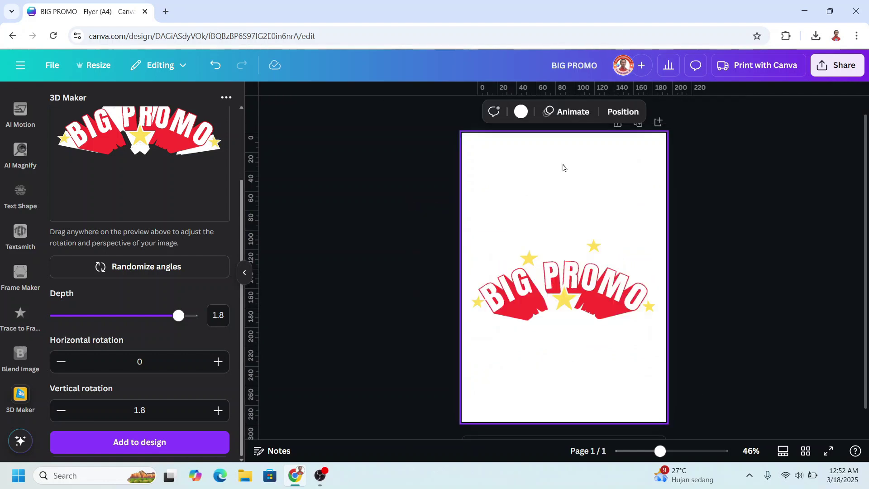
scroll(23, 154, up, 5)
click(26, 150)
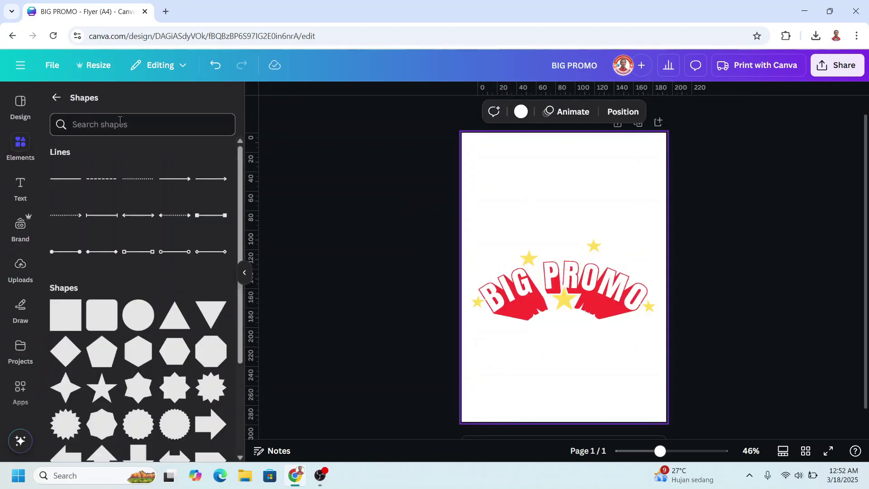
click(56, 97)
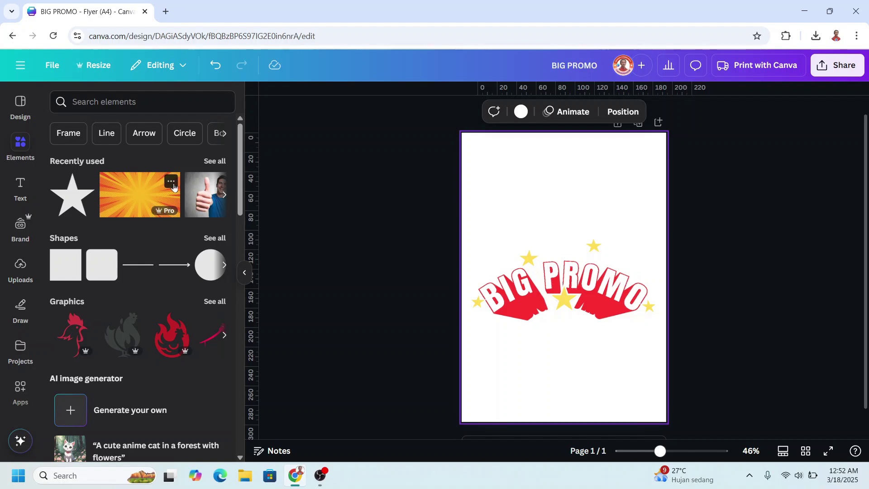
Set the Orange Comic Background as the page background and move the 3D title higher.
click(171, 181)
click(137, 200)
right_click(592, 269)
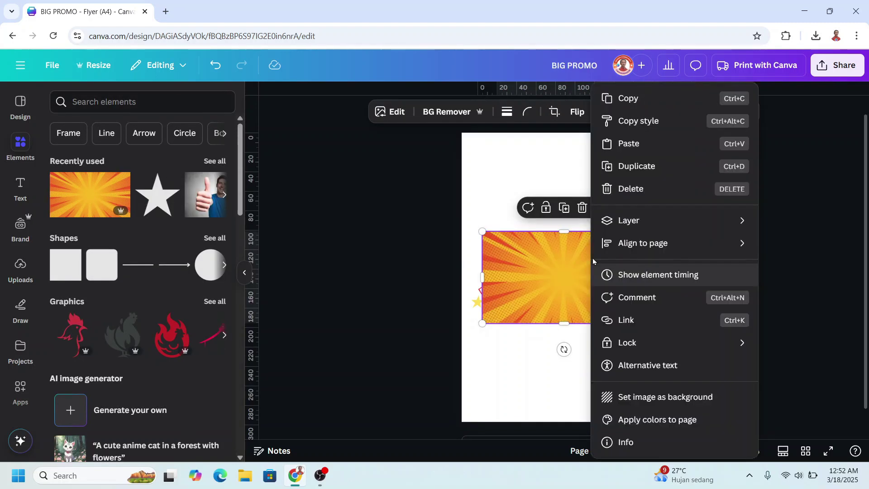
click(650, 396)
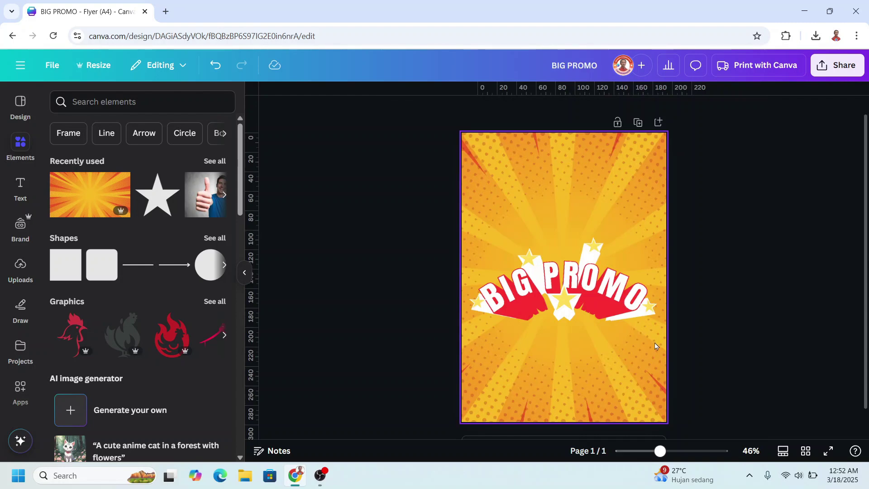
drag(601, 300, 602, 274)
click(736, 317)
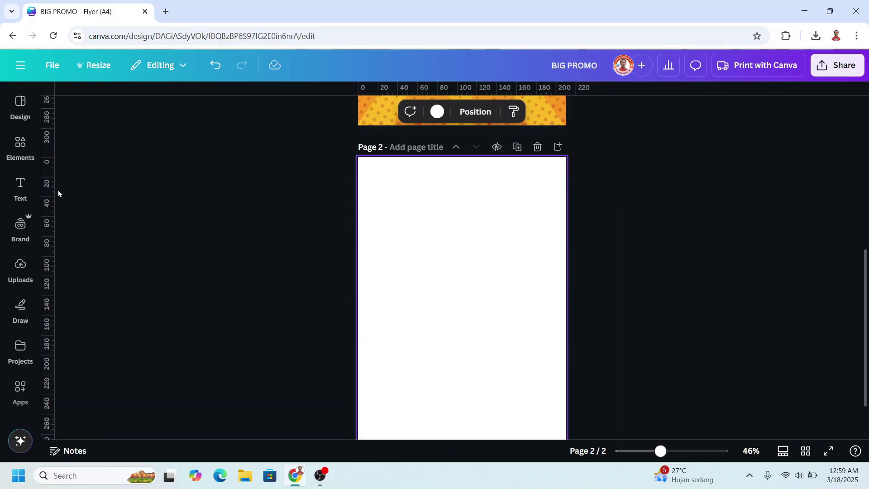
Add S, E and A letter-shaped frames to page 2 by searching each letter.
click(20, 144)
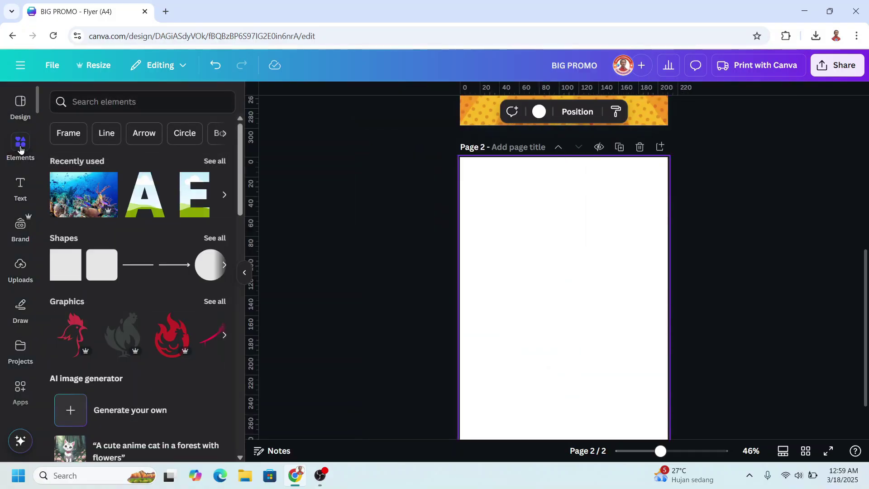
click(101, 103)
text(S)
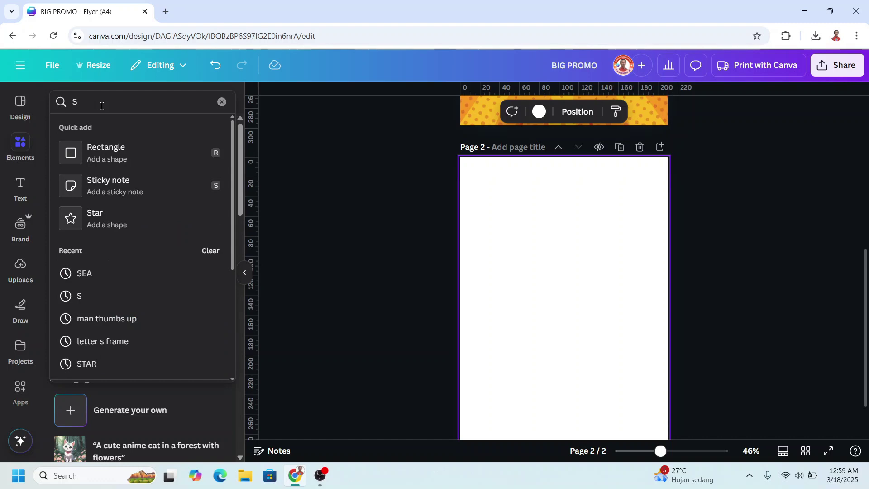
key(Return)
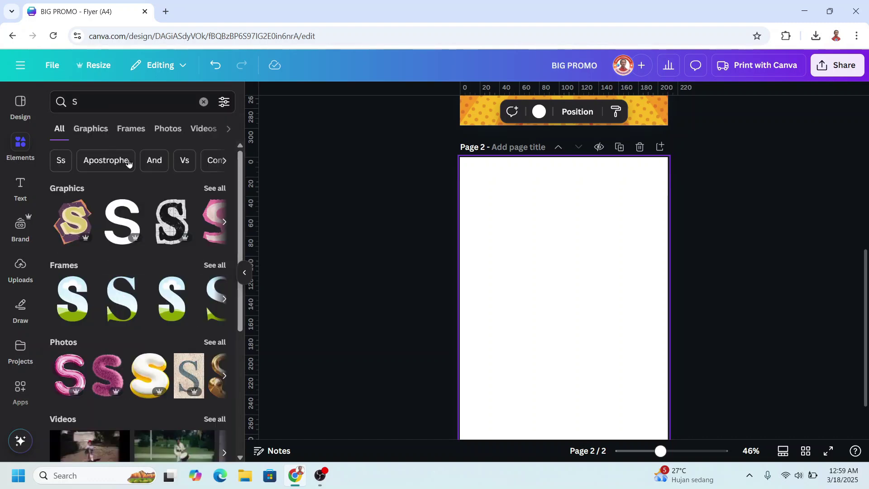
click(139, 132)
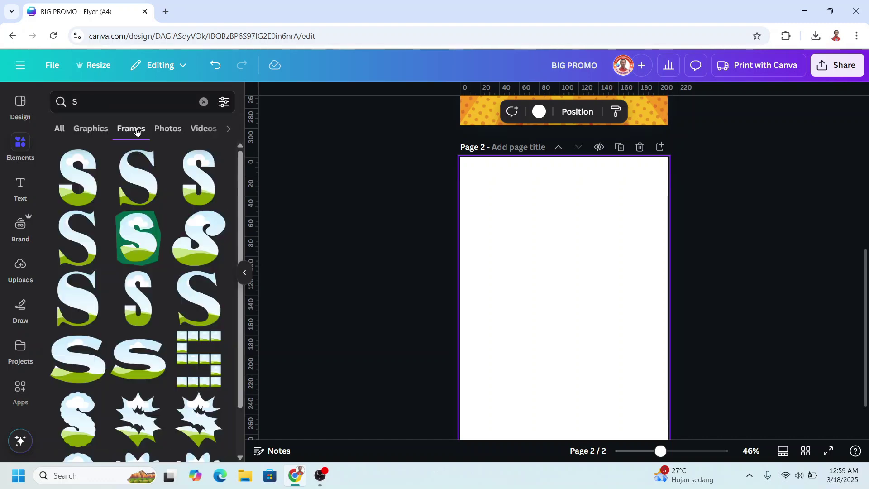
click(88, 185)
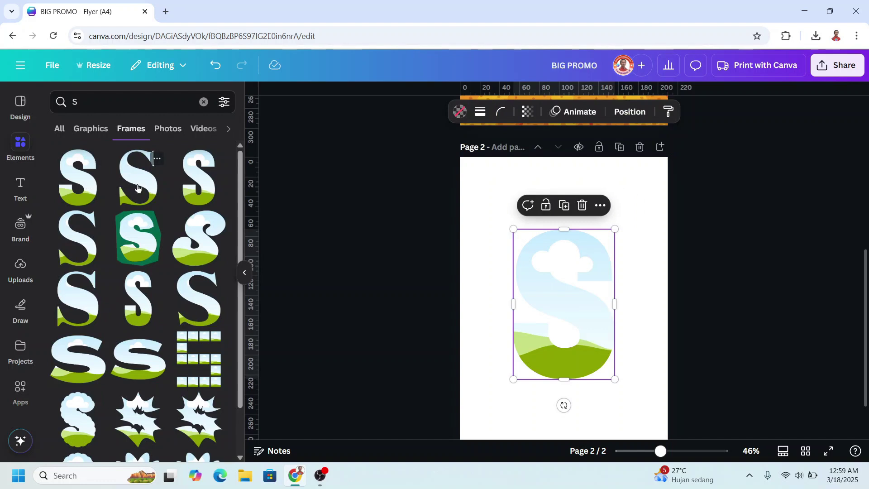
click(60, 98)
text(E)
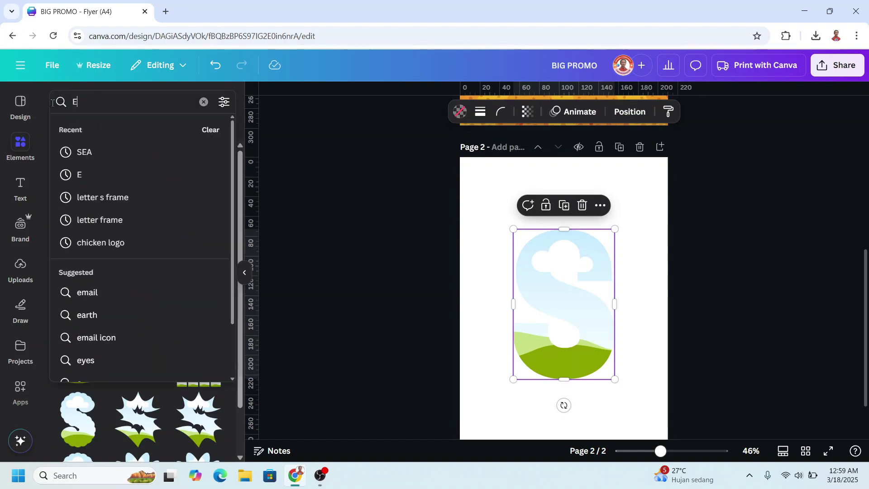
key(Return)
click(82, 188)
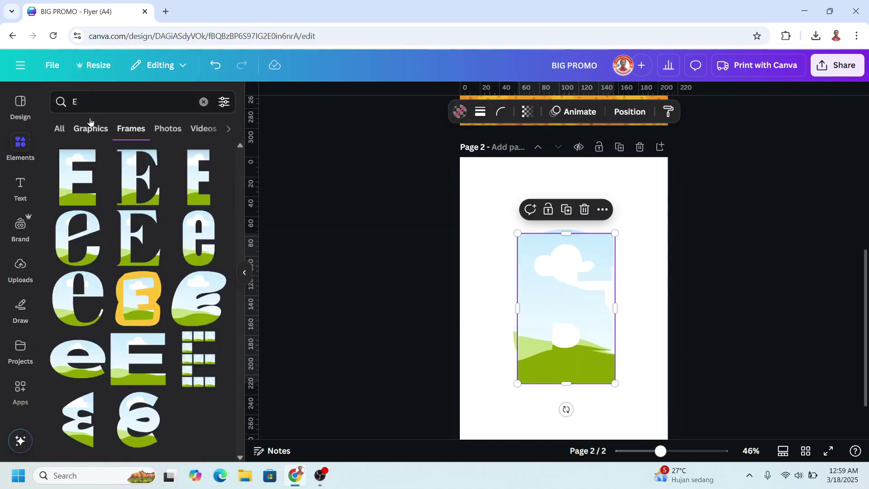
click(61, 101)
text(A)
key(Return)
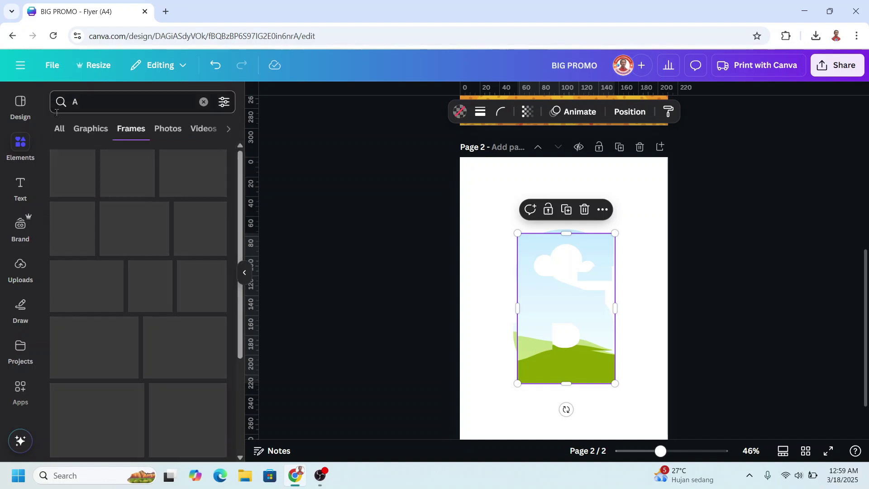
click(89, 193)
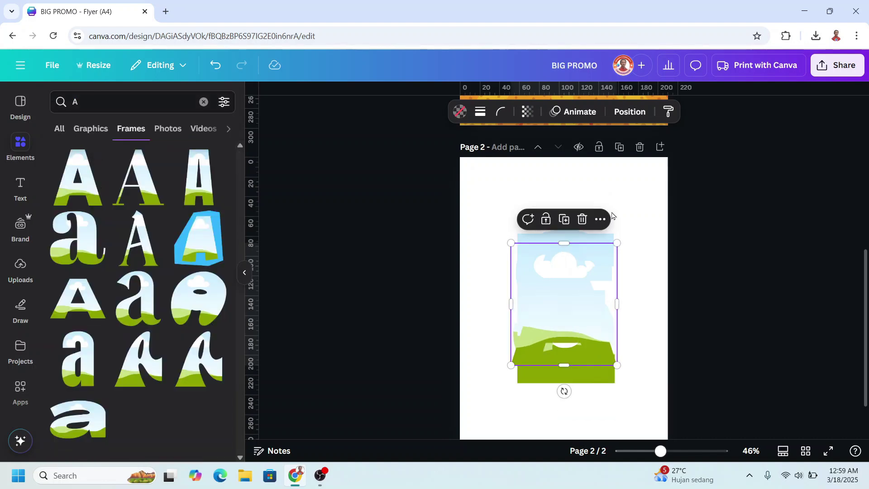
Shrink the letter frames and line the A up next to the E at matching size.
drag(670, 213, 435, 434)
drag(620, 230, 569, 297)
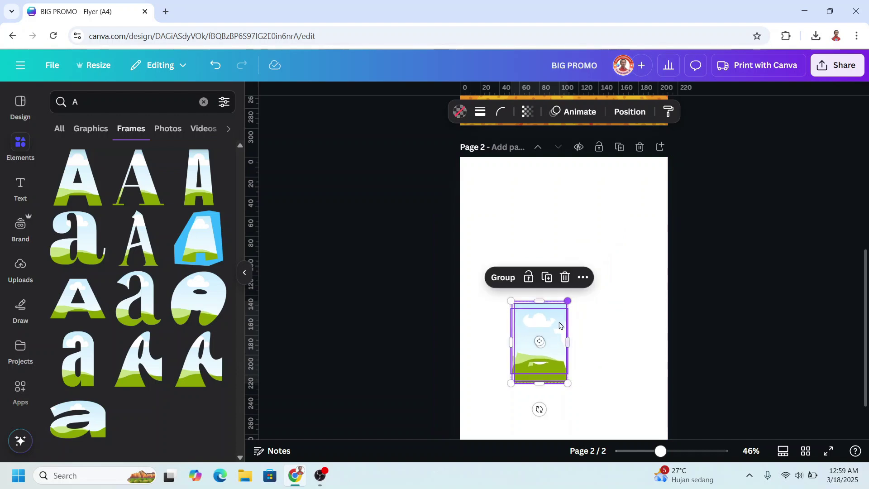
drag(544, 347, 533, 283)
click(533, 290)
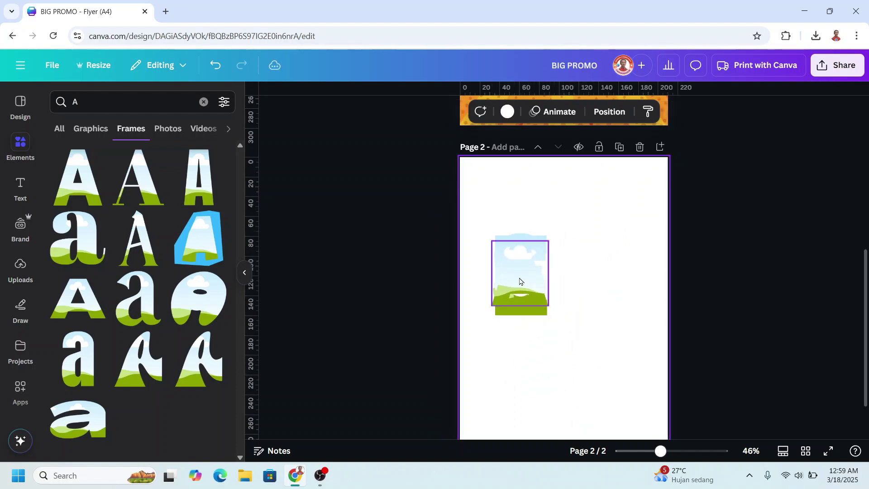
key(shift+Right)
key(shift+Right)
key(shift+Right)
key(shift+Right)
key(shift+Right)
key(shift+Right)
key(shift+Right)
key(shift+Right)
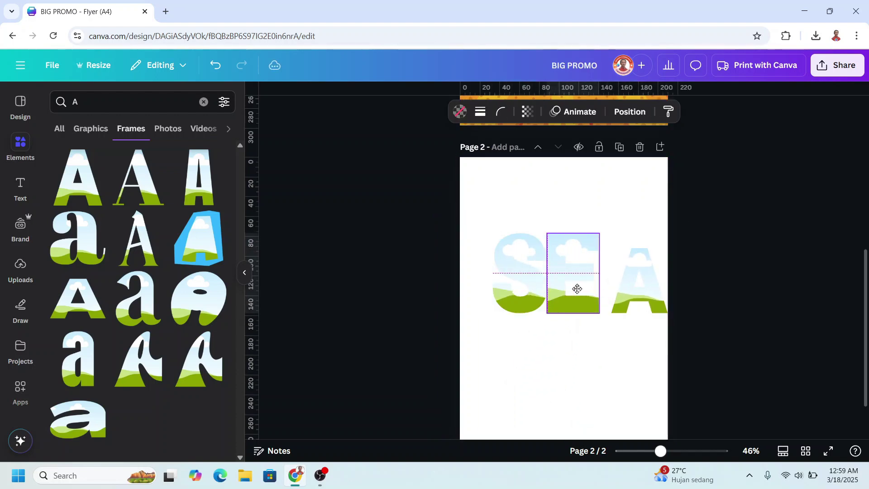
click(576, 287)
drag(630, 291, 618, 291)
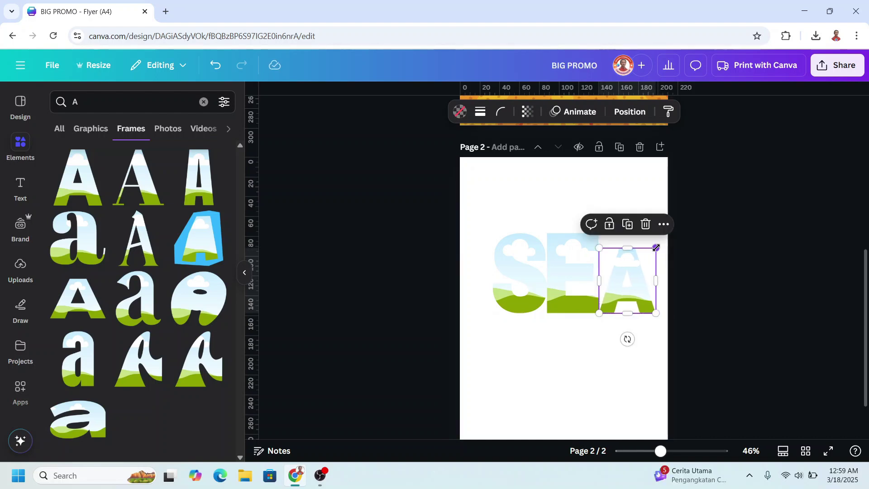
drag(656, 248, 669, 235)
Zoom to 90%, space S-E-A evenly and centre all three on the page.
click(679, 457)
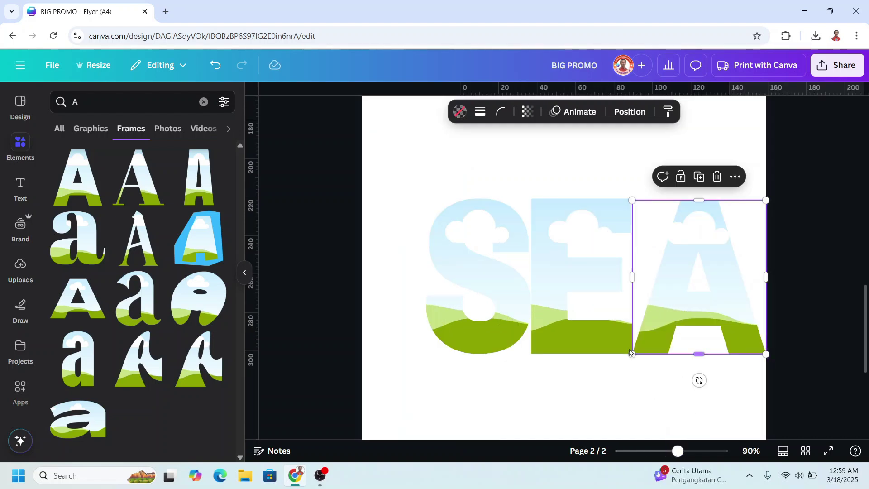
drag(489, 311, 467, 310)
drag(541, 303, 533, 303)
click(673, 313)
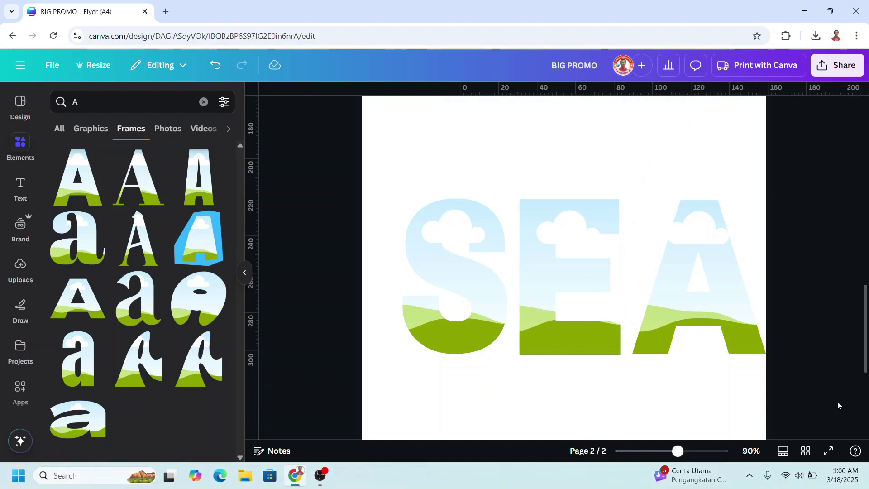
drag(841, 403, 375, 192)
drag(633, 233, 621, 233)
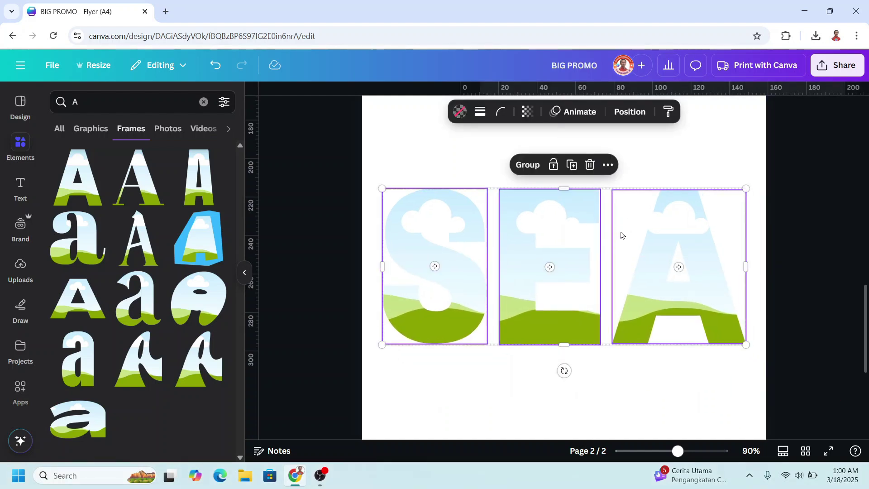
scroll(619, 429, down, 5)
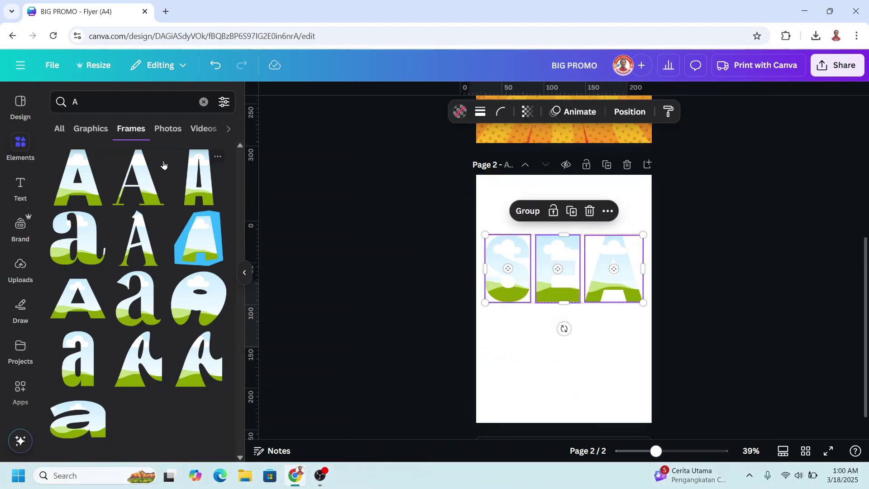
Search photos for 'SEA' and add the underwater coral reef fish photo.
click(136, 102)
key(BackSpace)
text(SEA)
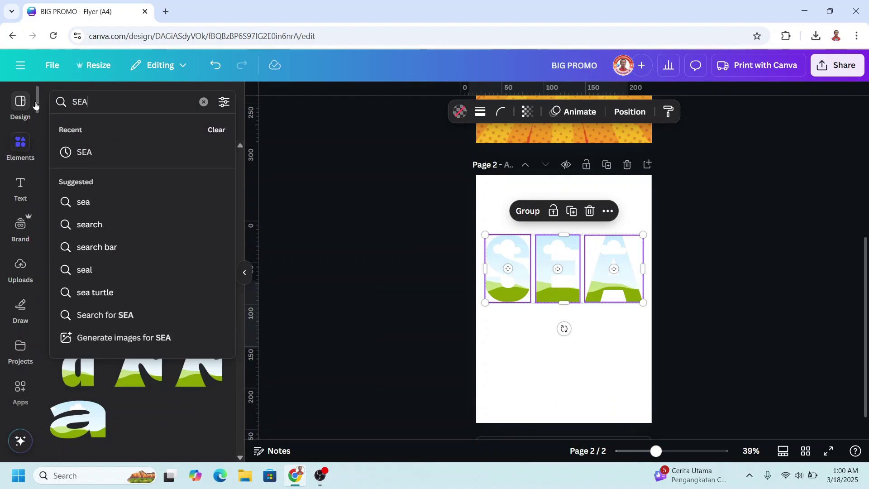
key(Return)
click(175, 132)
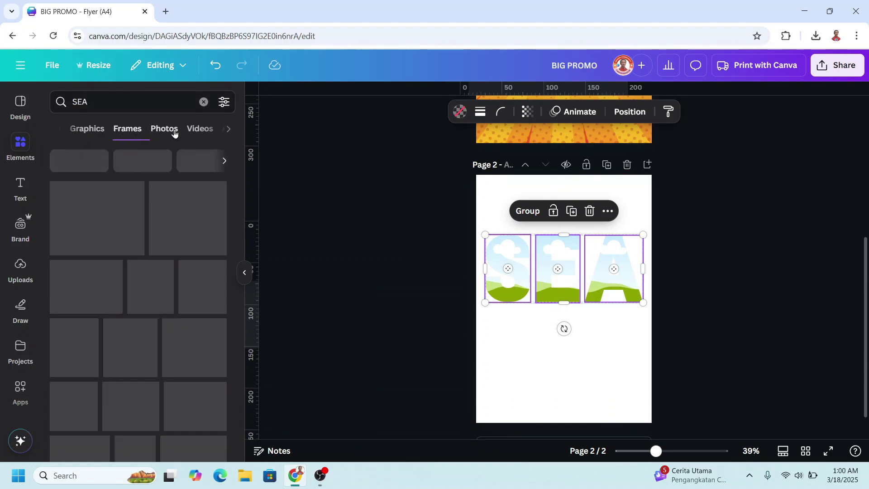
scroll(177, 262, down, 4)
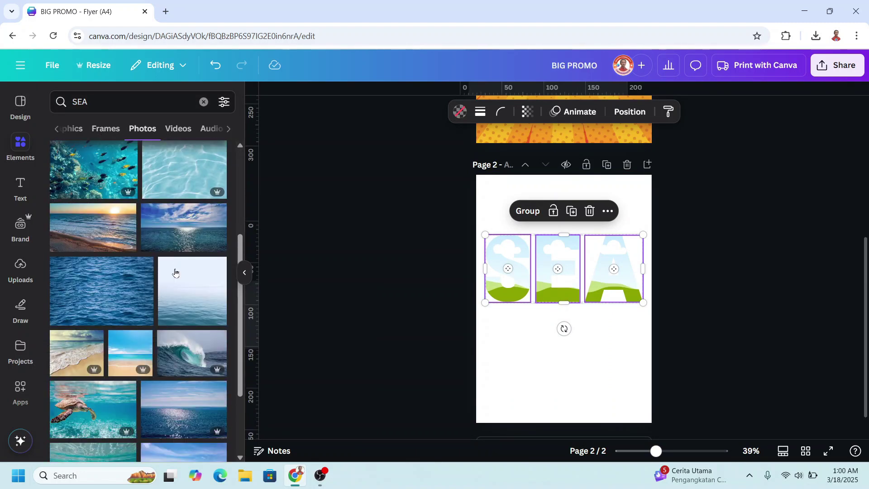
scroll(175, 272, down, 5)
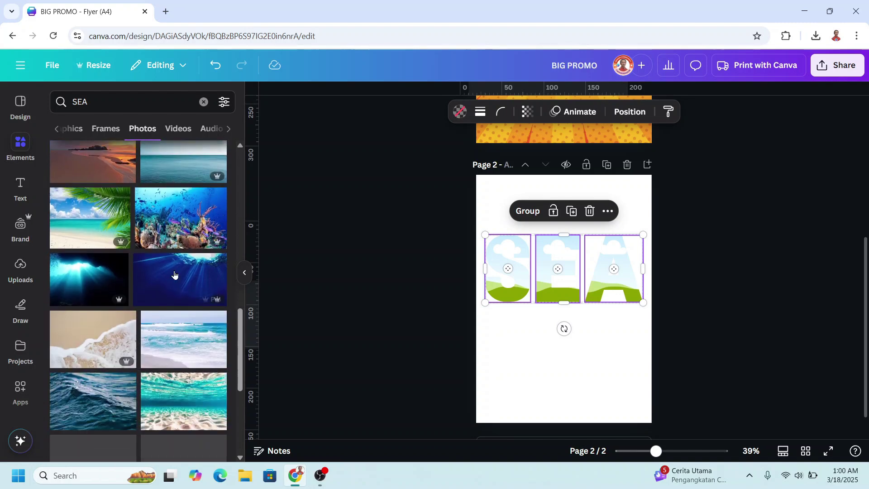
click(180, 232)
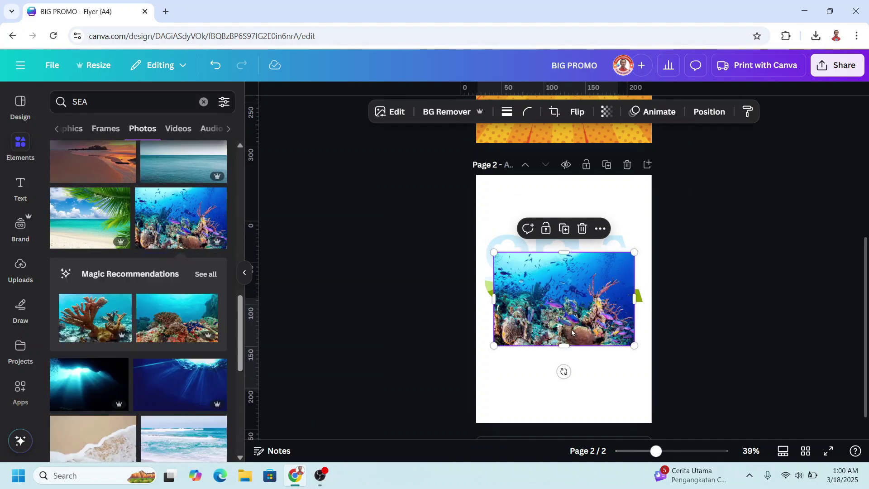
Enlarge the coral photo across the SEA letters, send it to back, and centre it.
drag(571, 330, 557, 303)
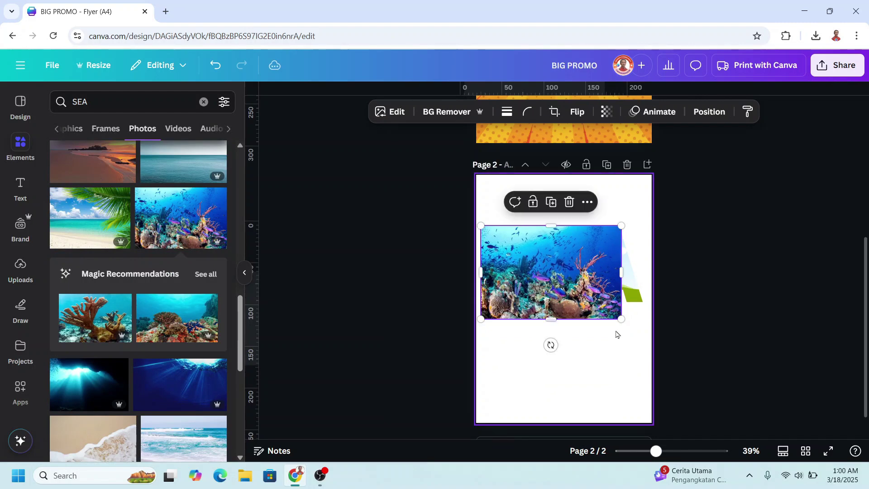
drag(616, 320, 636, 332)
right_click(609, 317)
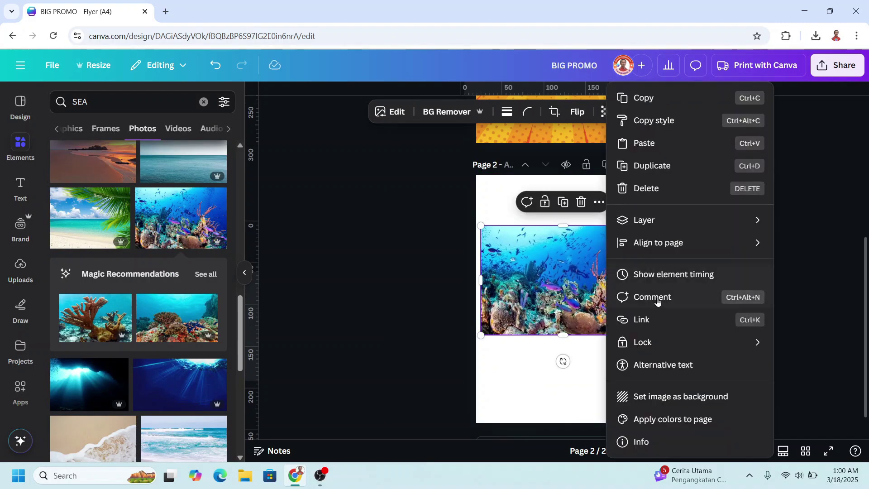
mouse_move(646, 216)
click(498, 287)
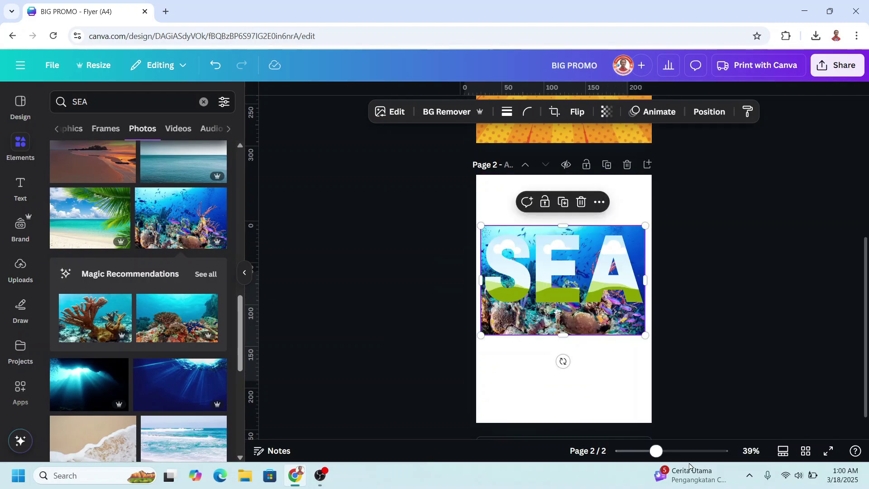
click(671, 451)
drag(665, 379, 665, 361)
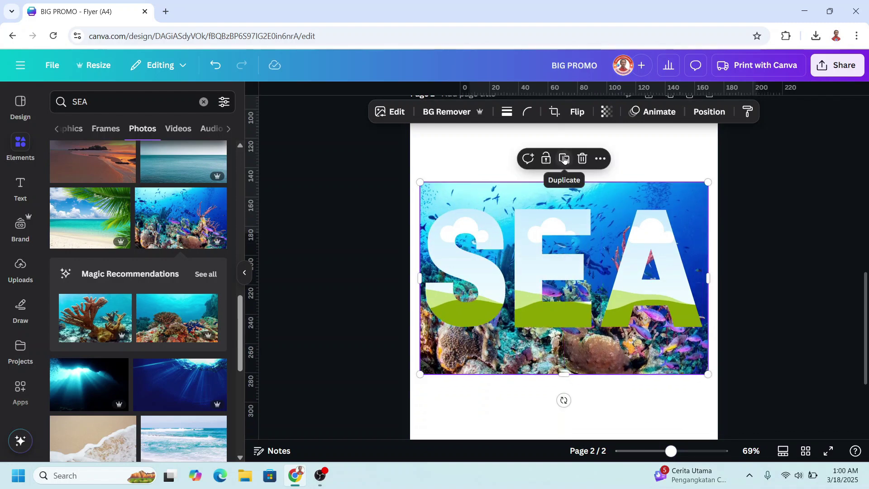
Duplicate the coral photo into the S letter frame and reposition it to show the whole image.
click(564, 159)
drag(576, 316, 481, 281)
double_click(489, 231)
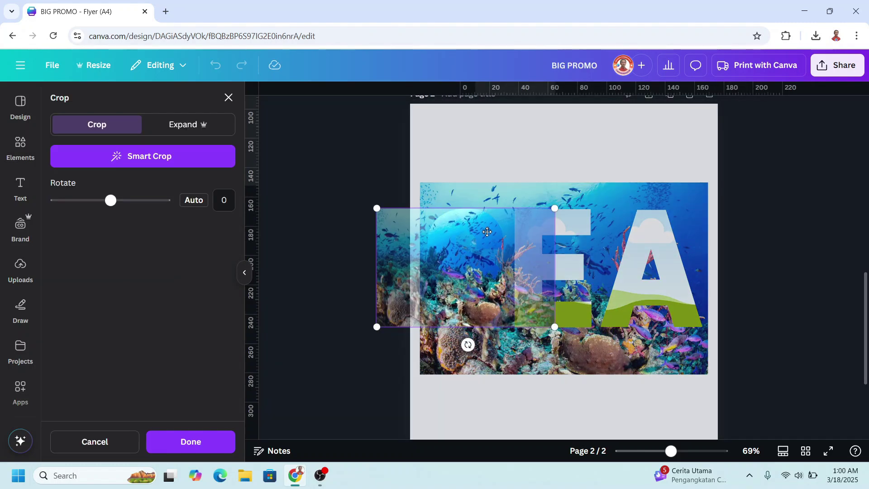
drag(441, 253, 637, 185)
drag(639, 331, 699, 392)
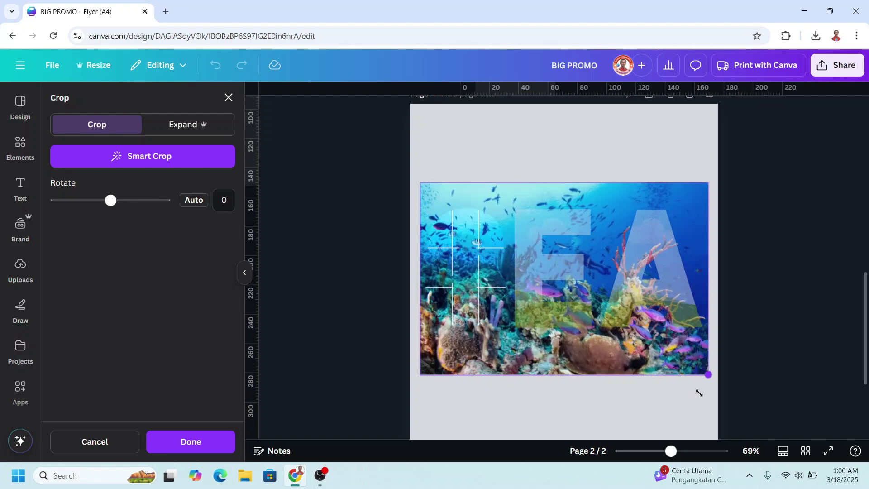
click(200, 447)
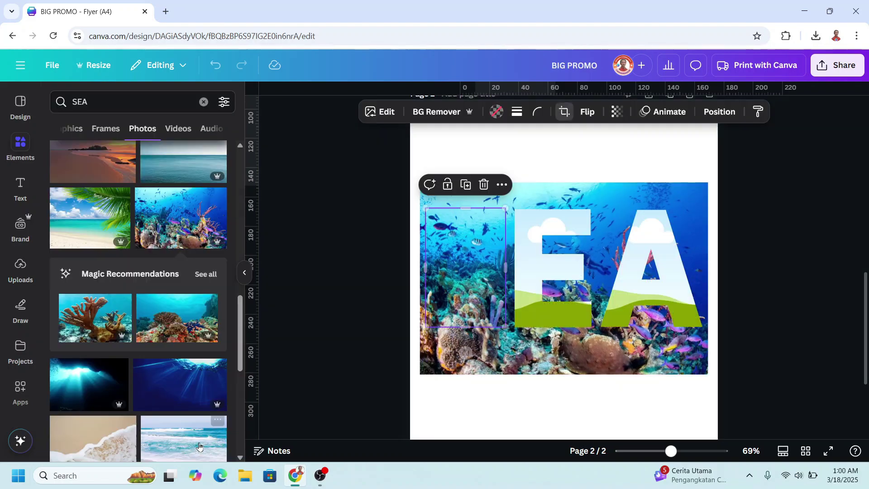
Try cropping the backdrop photo, undo the accidental change, and select the backdrop photo.
double_click(673, 281)
drag(693, 388, 715, 381)
key(Return)
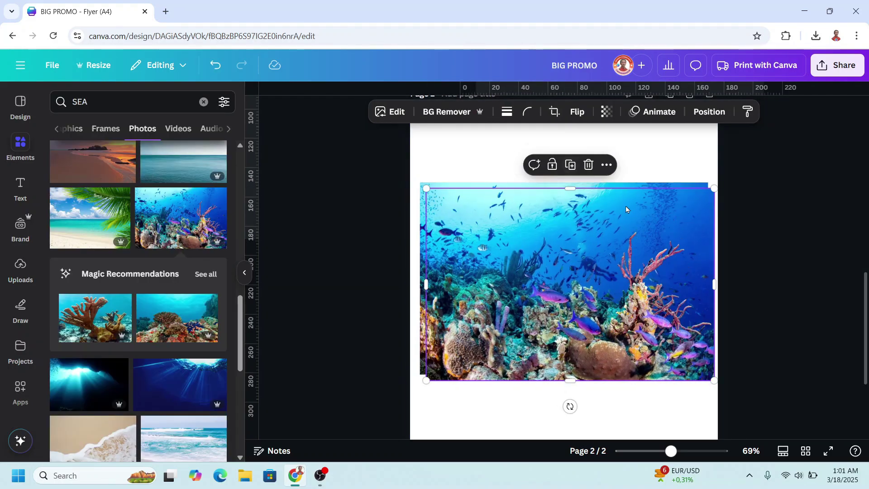
double_click(626, 209)
key(ctrl+z)
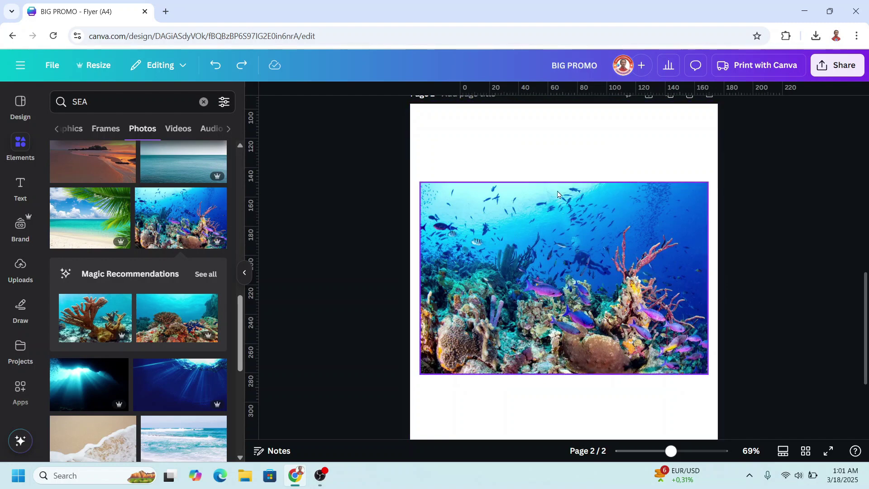
click(558, 195)
Delete the backdrop photo and give the three SEA letter frames a solid weight-3 outline.
click(585, 159)
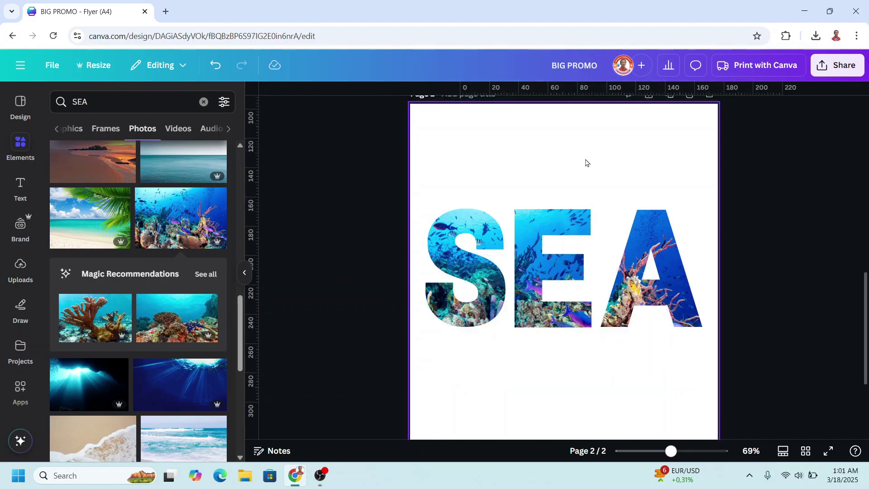
drag(769, 187, 359, 378)
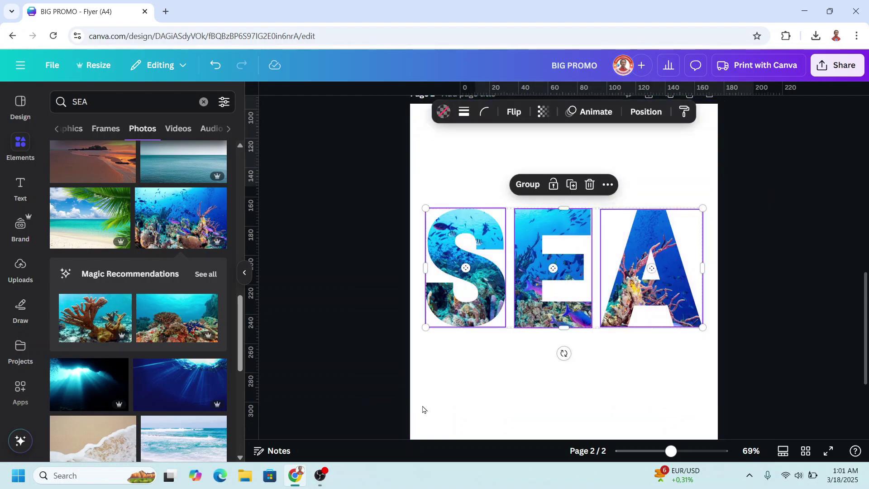
click(465, 113)
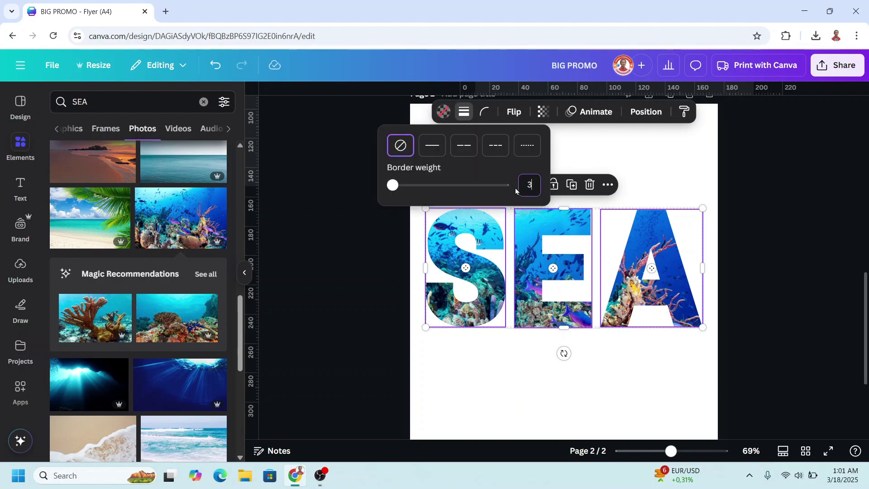
key(Return)
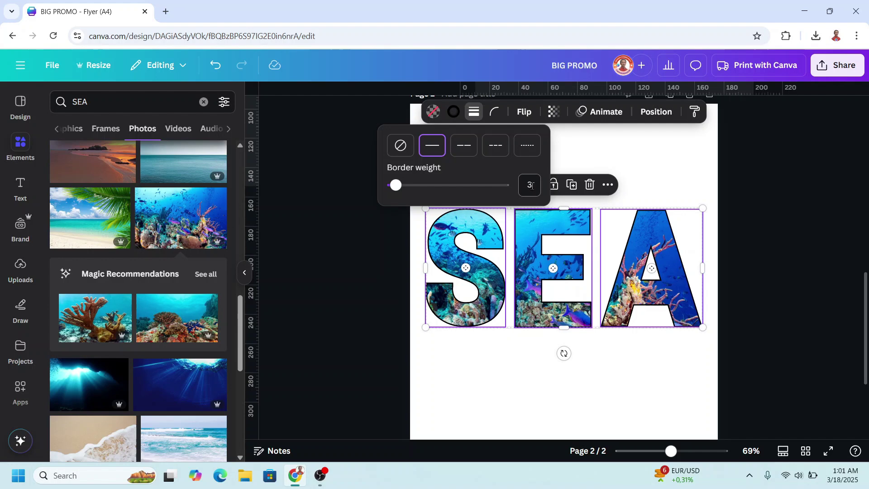
Set the letter outline colour to dark blue, fine-tuned to #160B8C.
click(455, 112)
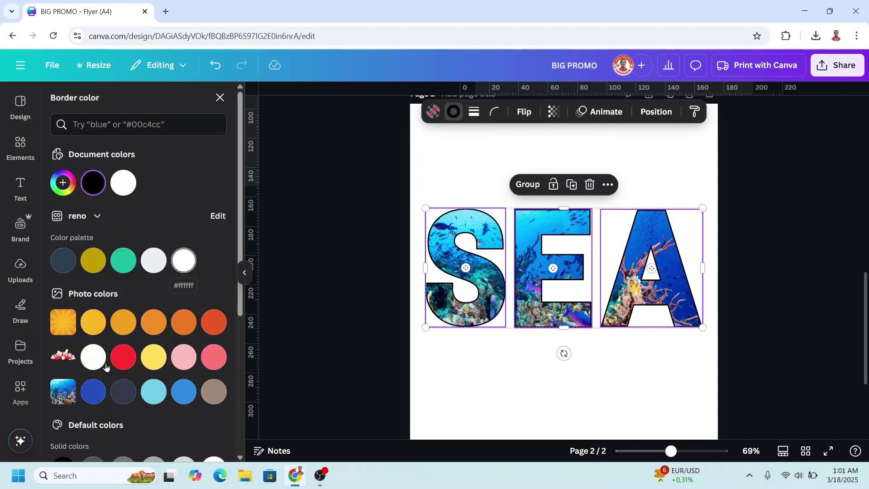
click(63, 183)
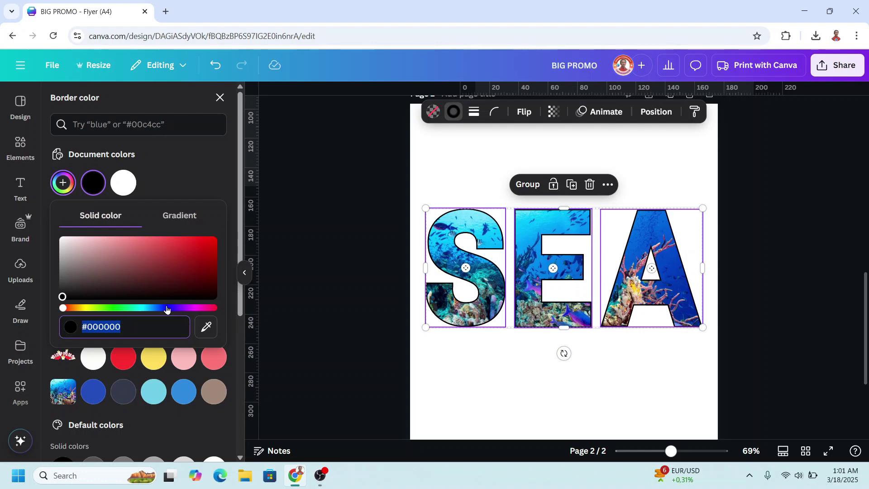
click(165, 308)
click(215, 268)
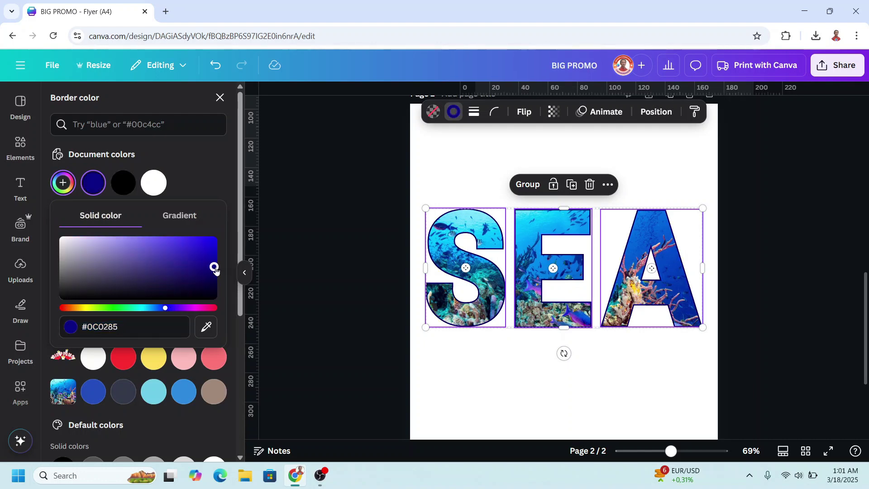
drag(215, 268, 204, 265)
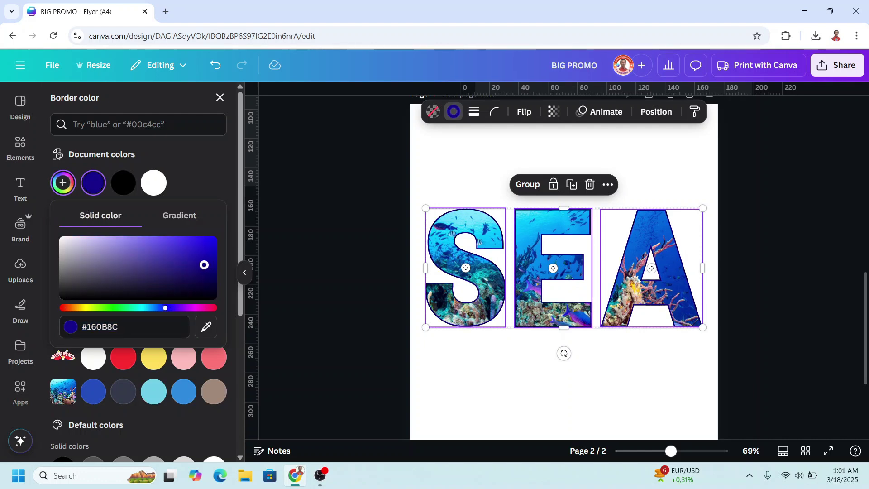
Close the colour picker and search the Apps library for '3D'.
click(190, 436)
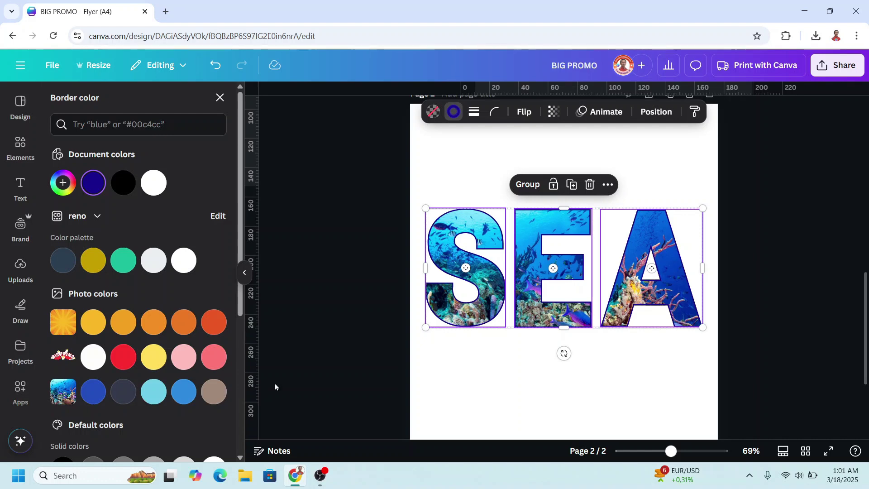
click(25, 393)
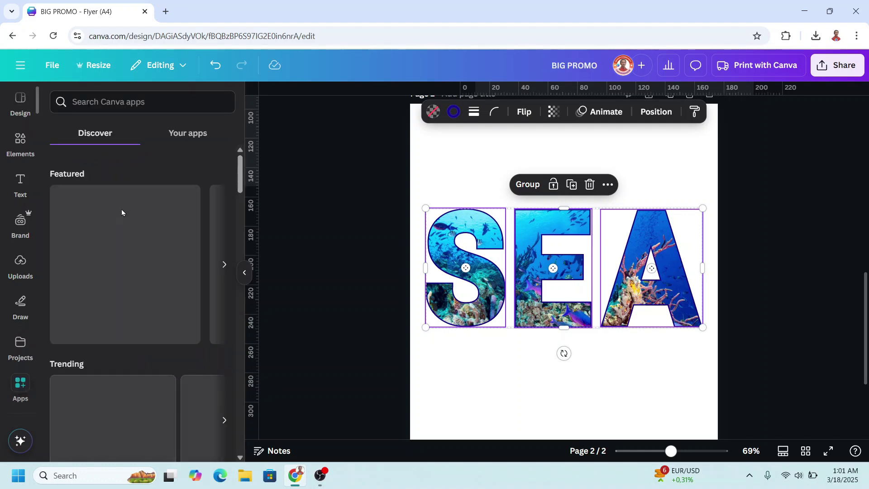
text(3D)
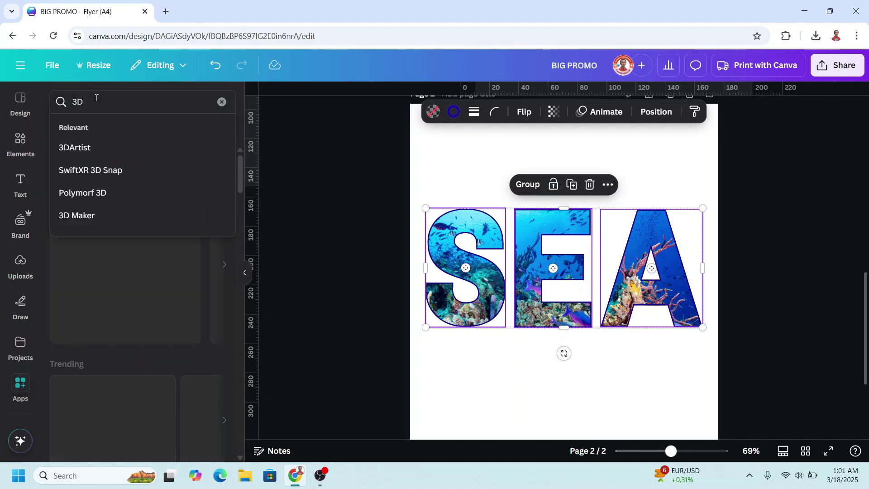
key(Return)
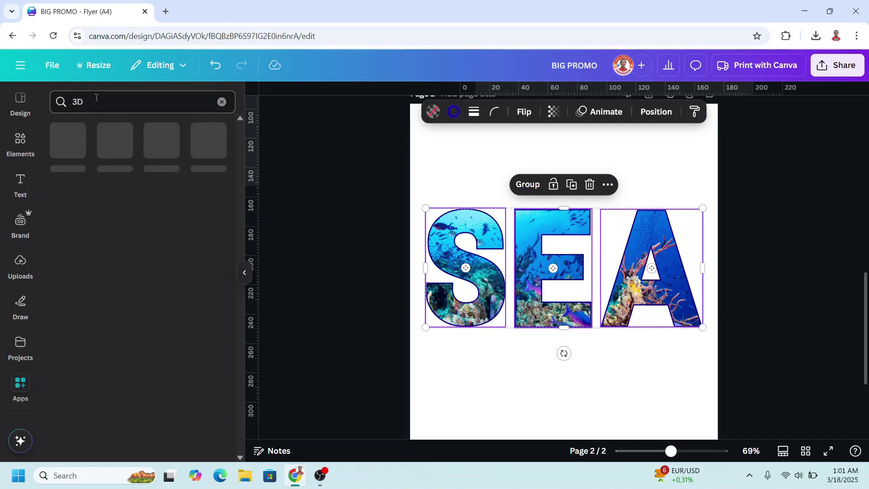
In 3D Maker, convert only page 2 at size 3.125 with a transparent background.
click(112, 150)
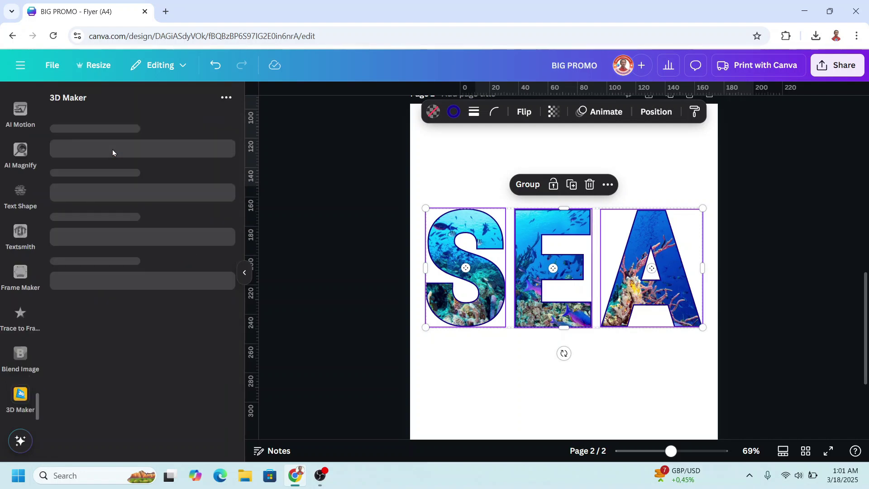
click(164, 294)
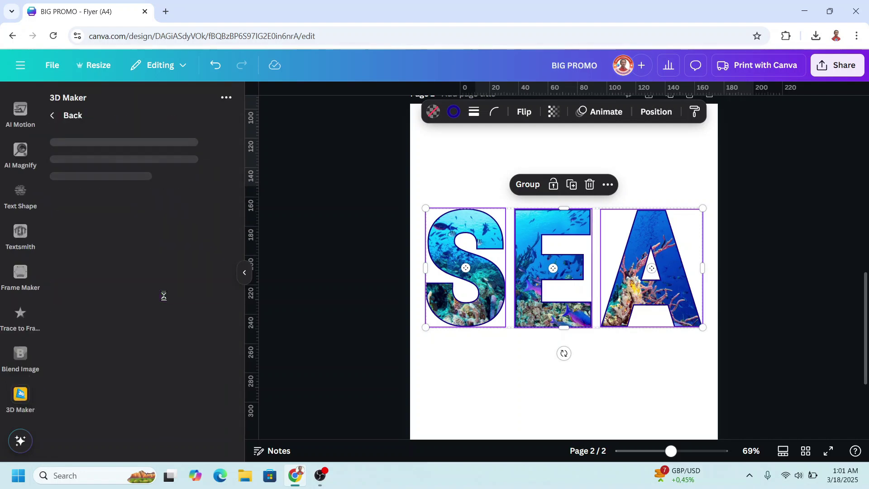
drag(79, 203, 180, 202)
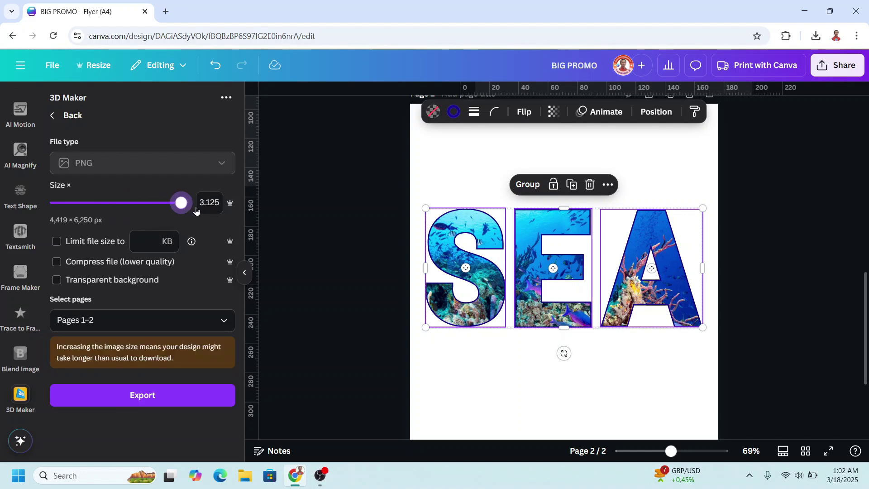
click(56, 280)
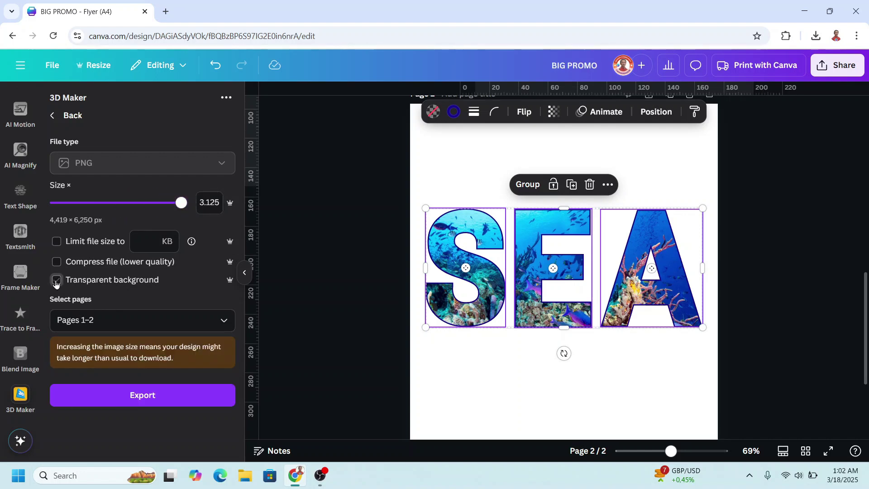
click(222, 323)
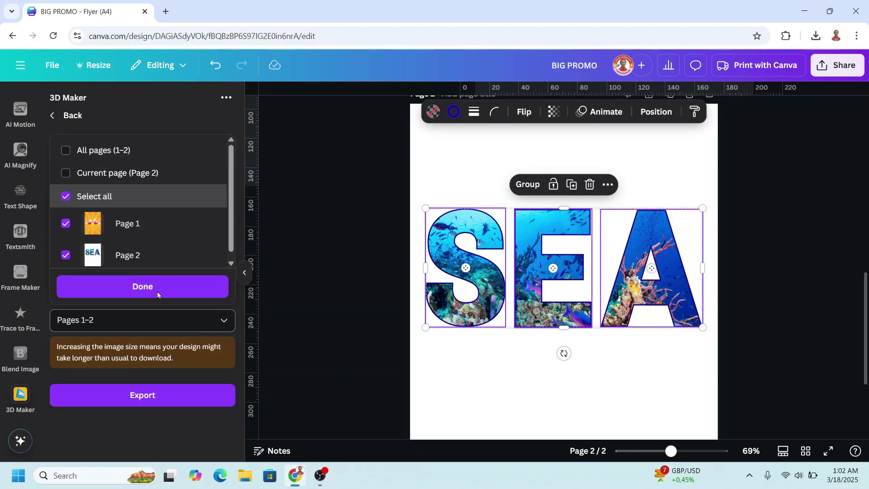
click(65, 222)
click(146, 289)
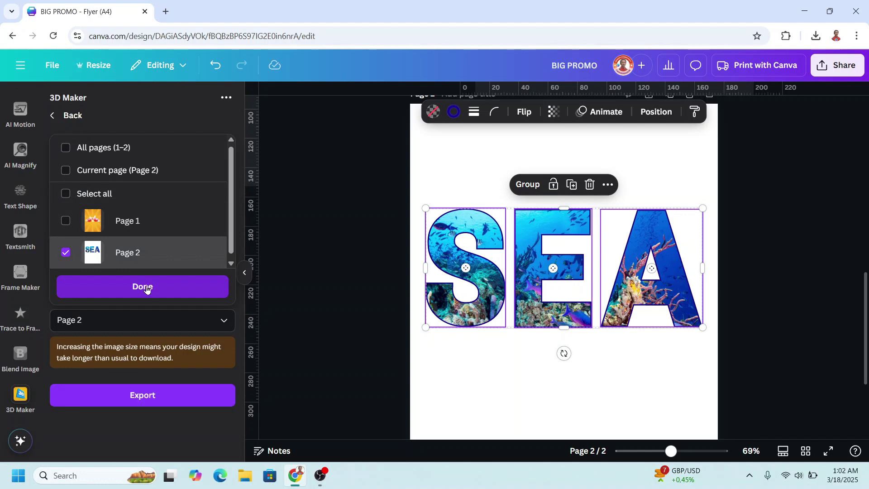
click(172, 401)
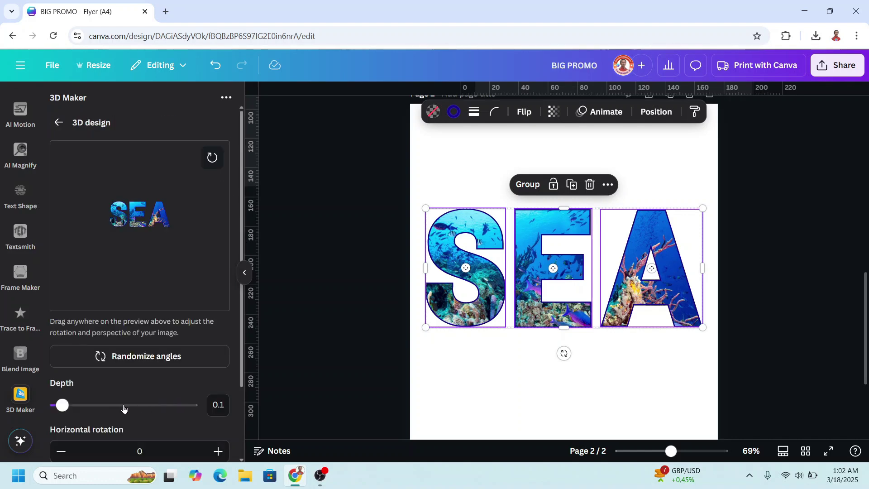
Set the 3D depth to 1, angle the SEA letters, and add the render to the design.
click(124, 409)
drag(172, 193, 148, 186)
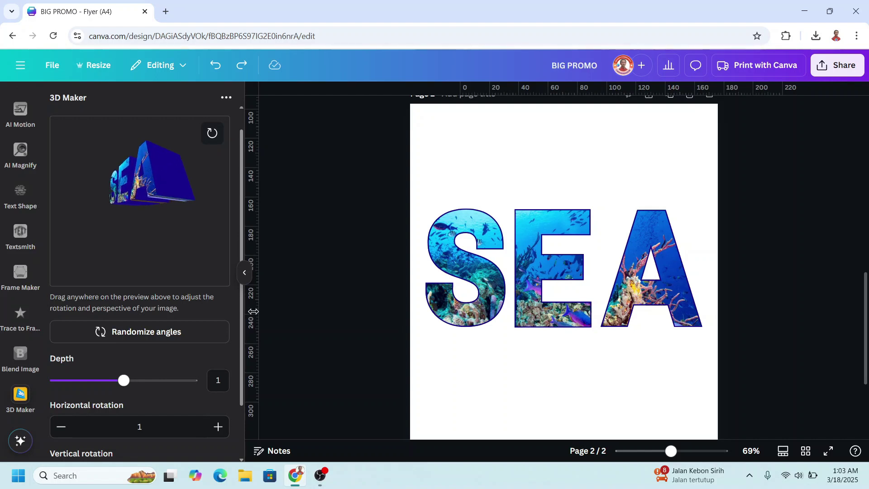
drag(243, 322, 243, 371)
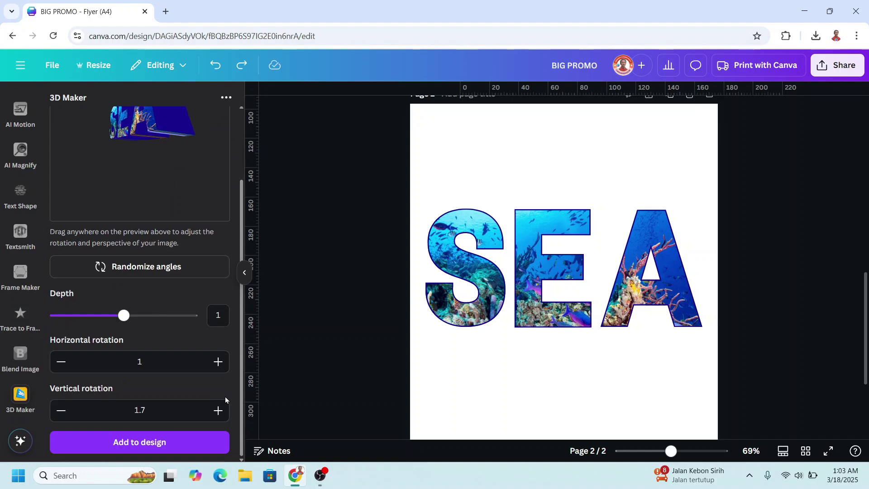
click(178, 451)
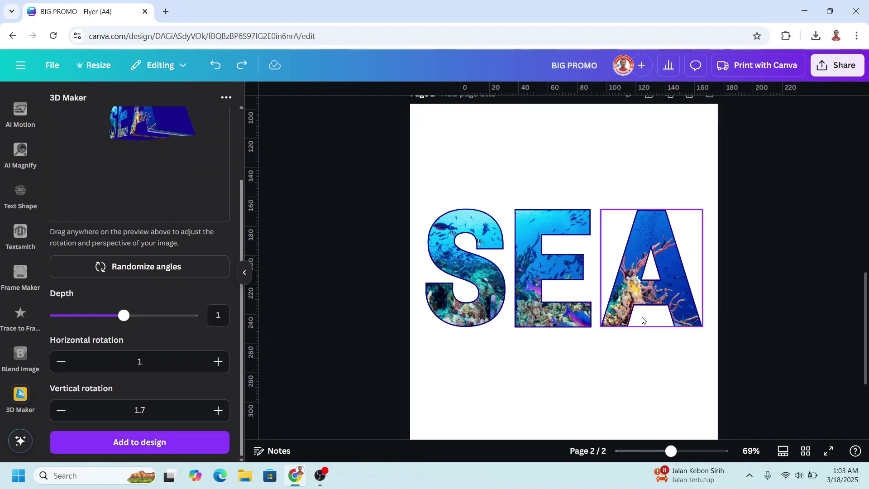
Delete the flat SEA letters and enlarge the 3D SEA image near the page top.
drag(741, 249, 379, 159)
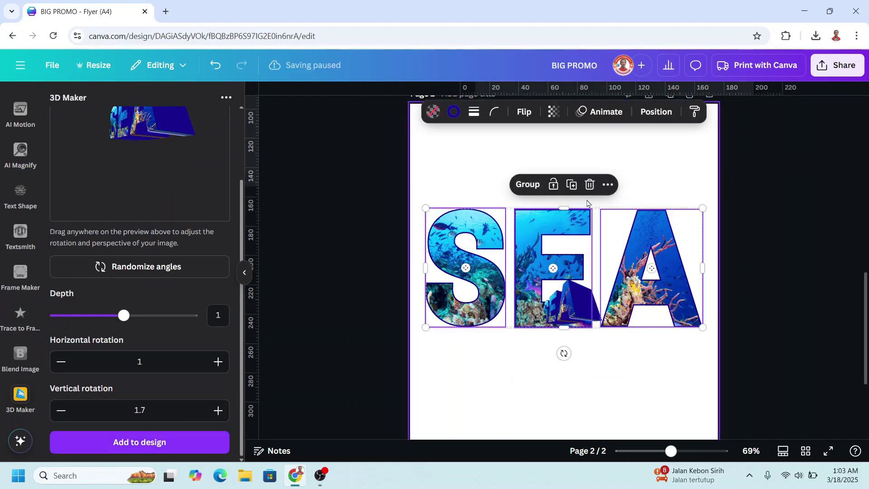
key(Delete)
drag(574, 293, 478, 267)
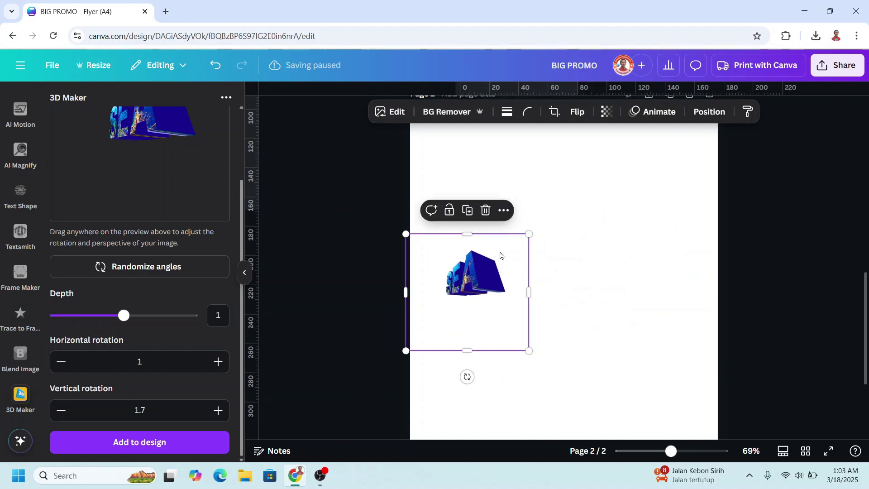
drag(527, 236, 747, 145)
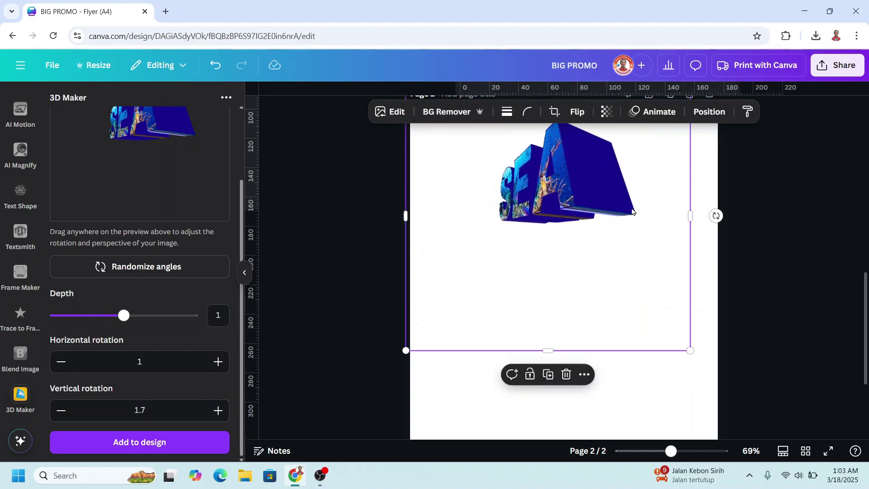
scroll(613, 394, down, 5)
Search elements for 'chicken logo' and add the red rooster graphic to page 3.
click(609, 383)
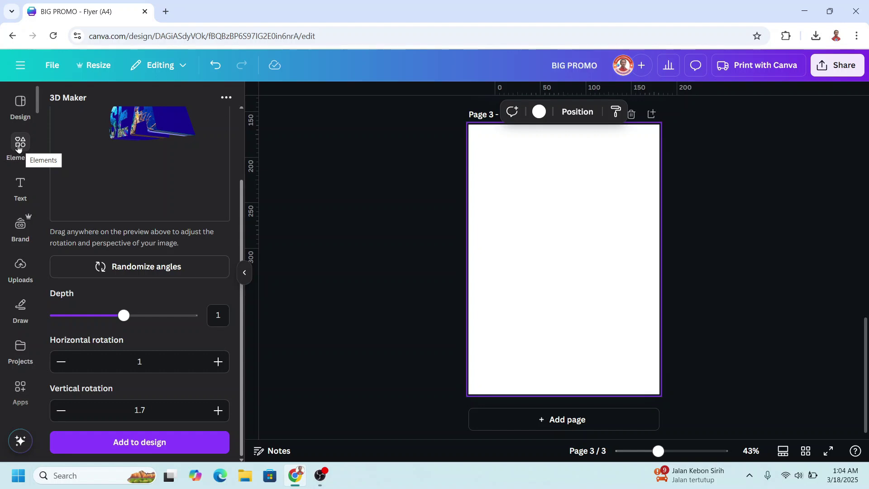
click(18, 144)
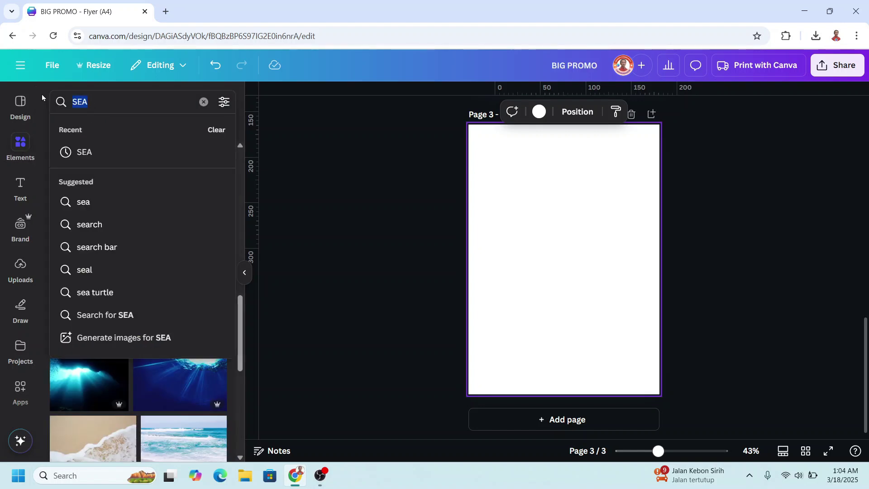
text(CH)
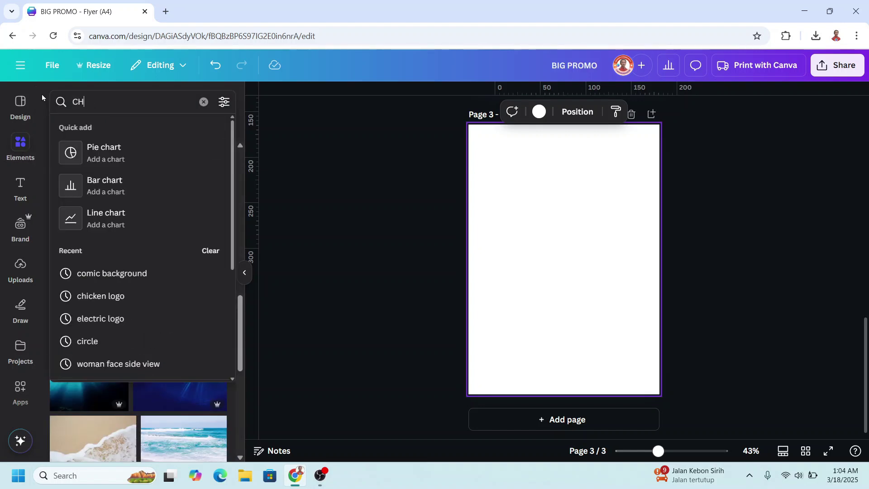
click(100, 273)
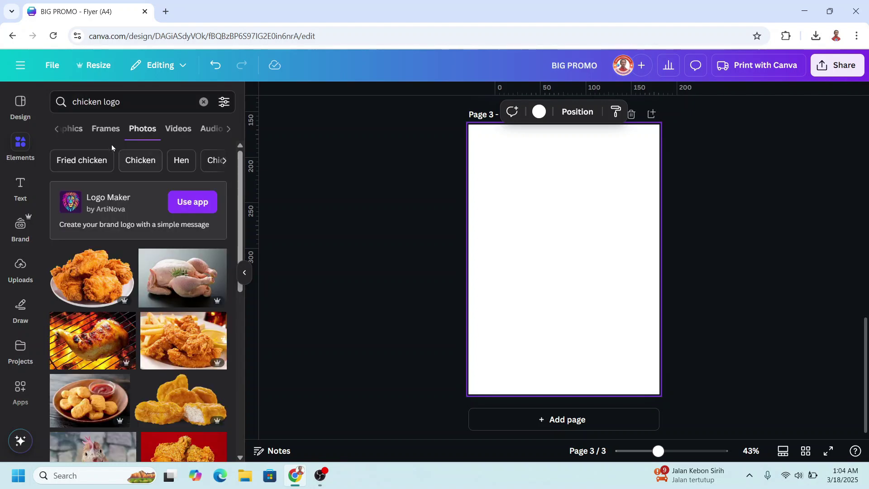
click(79, 134)
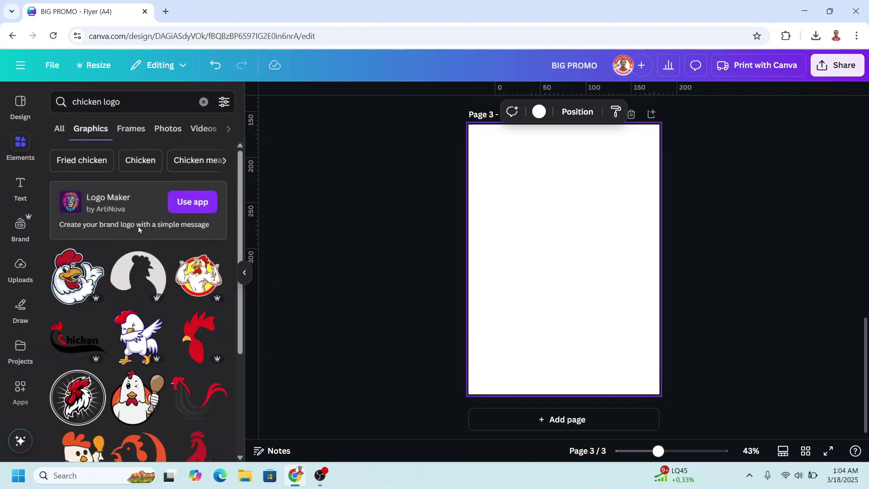
scroll(181, 308, down, 3)
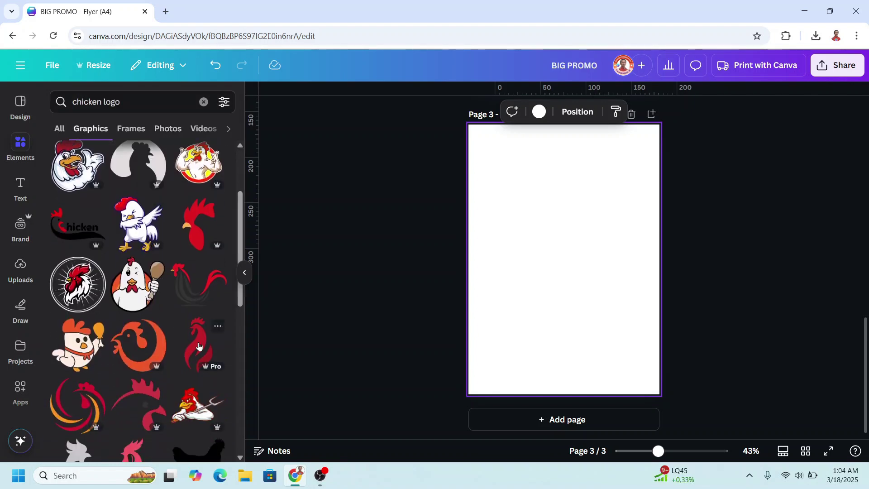
click(198, 346)
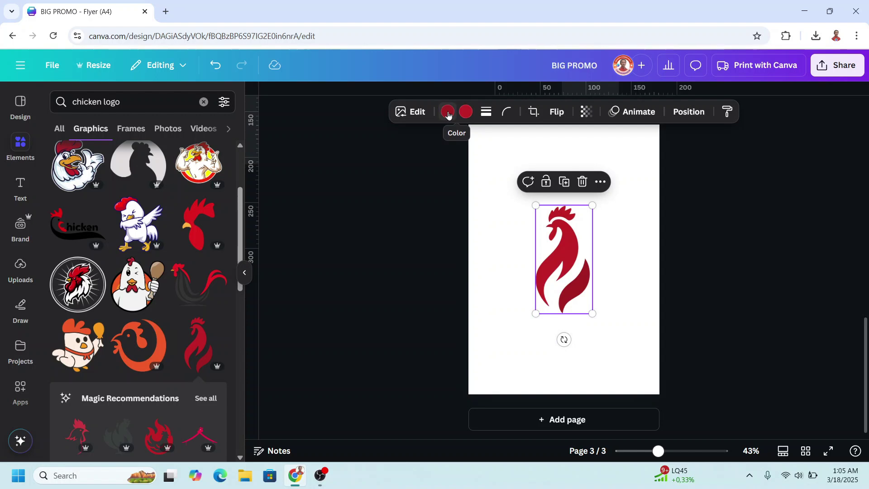
Recolour the rooster's lower flame yellow, then enlarge and centre the logo on page 3.
click(448, 113)
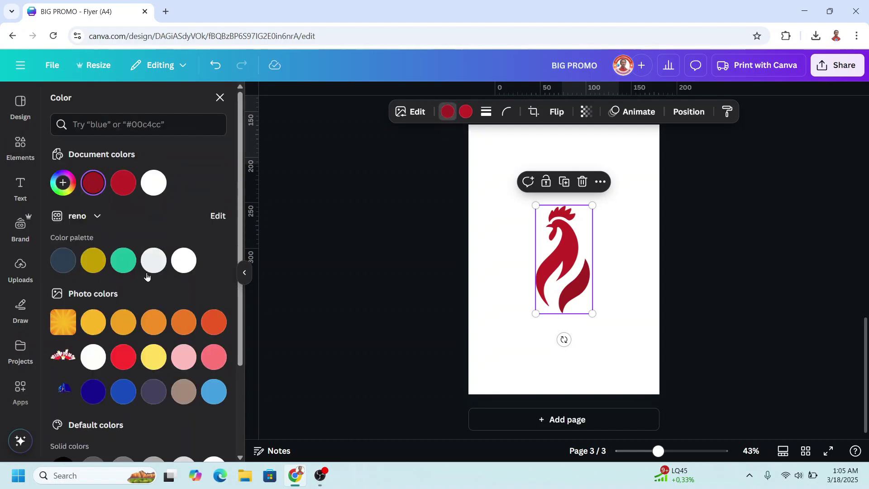
click(159, 357)
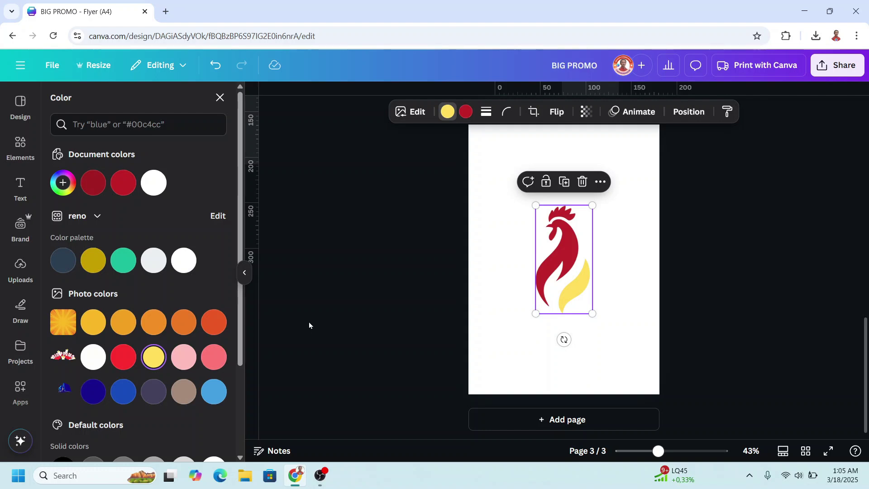
click(513, 228)
click(553, 246)
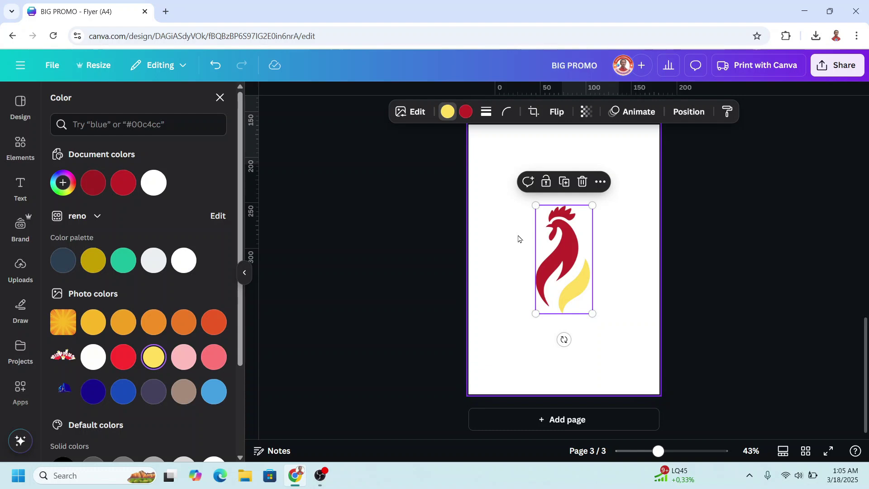
drag(573, 254, 545, 213)
drag(564, 274, 617, 374)
drag(594, 310, 595, 301)
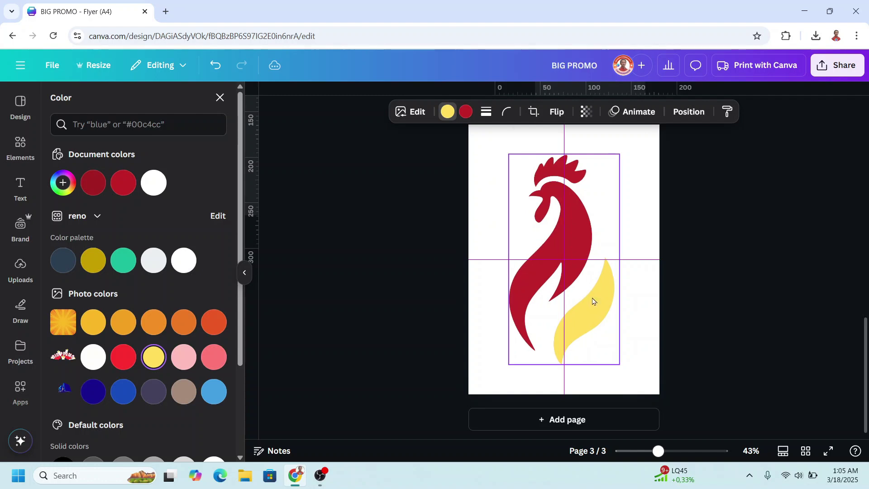
Download only page 3 as a transparent-background PNG.
click(837, 64)
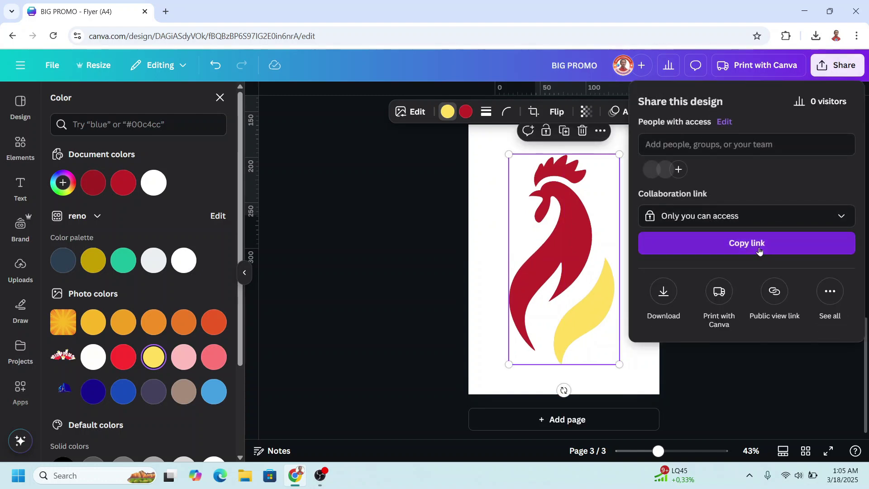
click(664, 292)
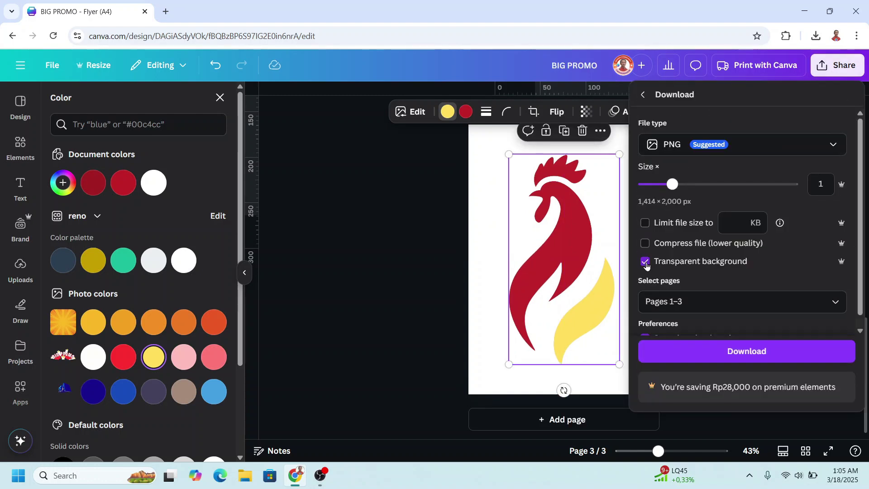
click(835, 302)
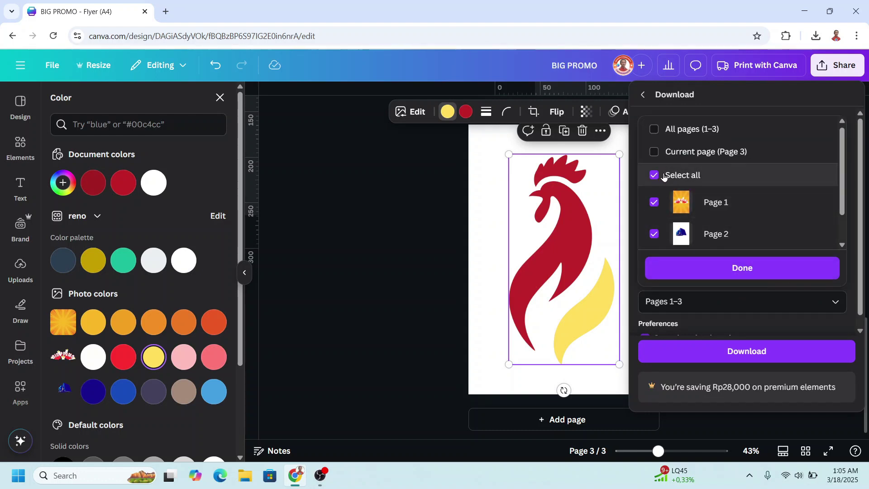
click(654, 153)
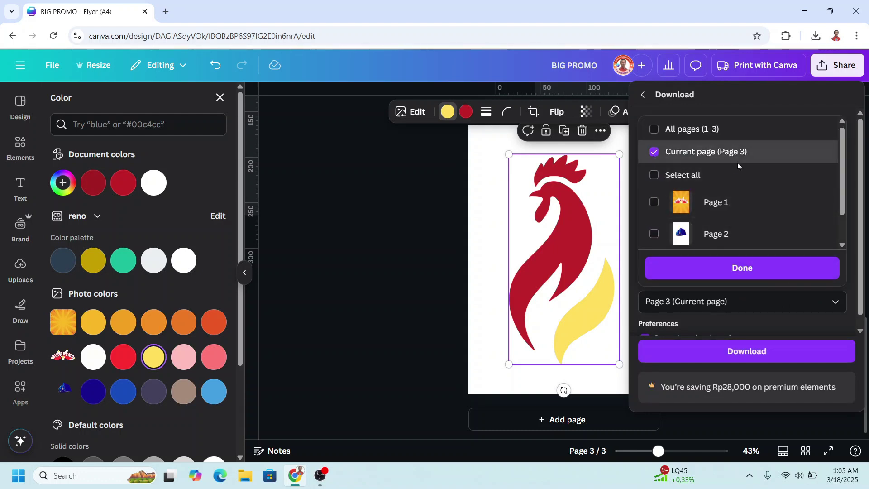
scroll(715, 195, down, 2)
click(748, 270)
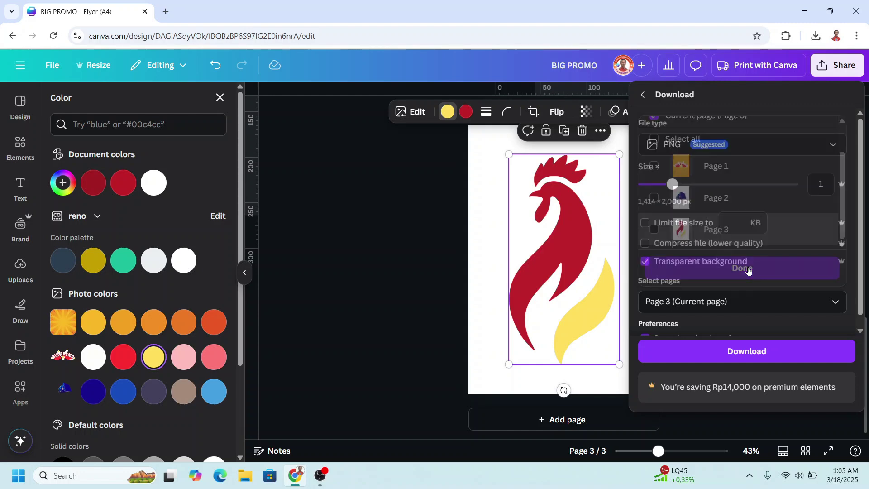
click(759, 356)
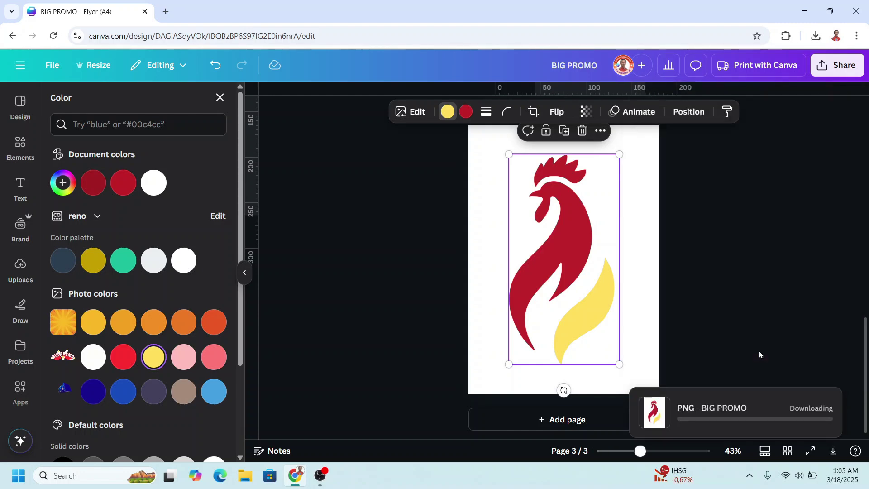
Replace the original rooster graphic with the downloaded BIG PROMO.png image.
click(582, 130)
click(583, 131)
click(812, 40)
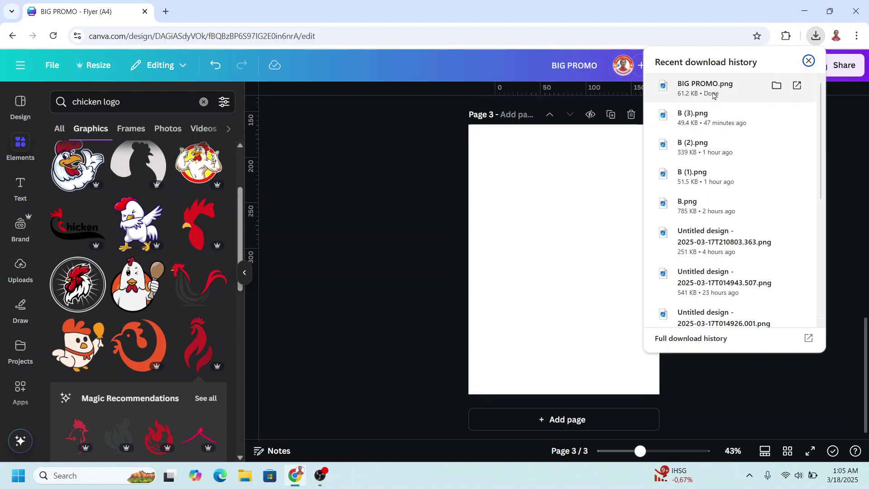
drag(713, 93, 542, 266)
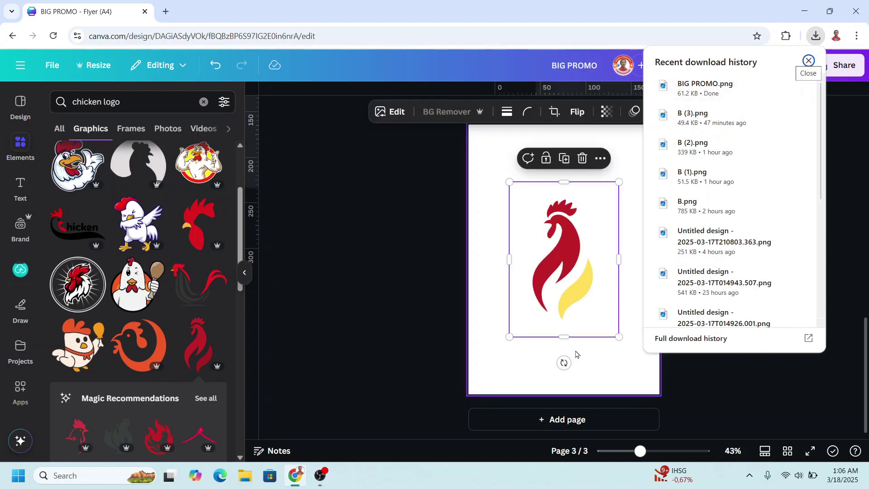
click(808, 60)
Set page 3's background to black and reselect the rooster image.
click(650, 154)
click(508, 111)
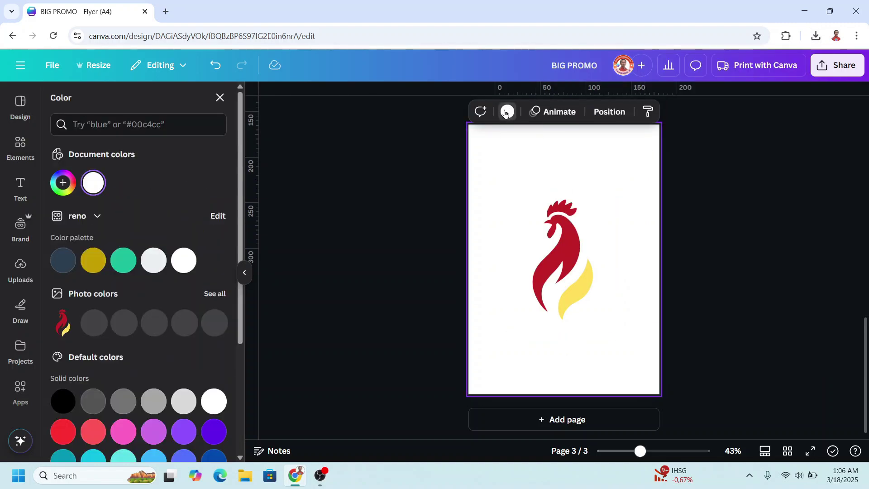
click(63, 399)
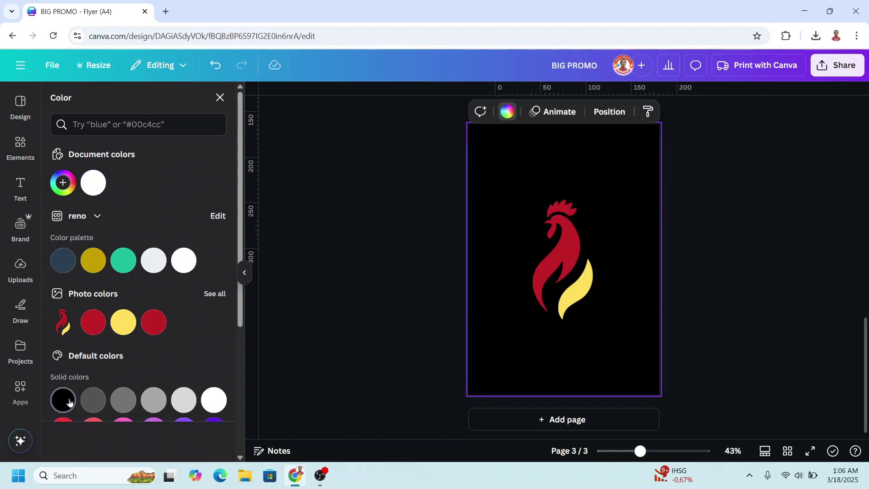
click(553, 239)
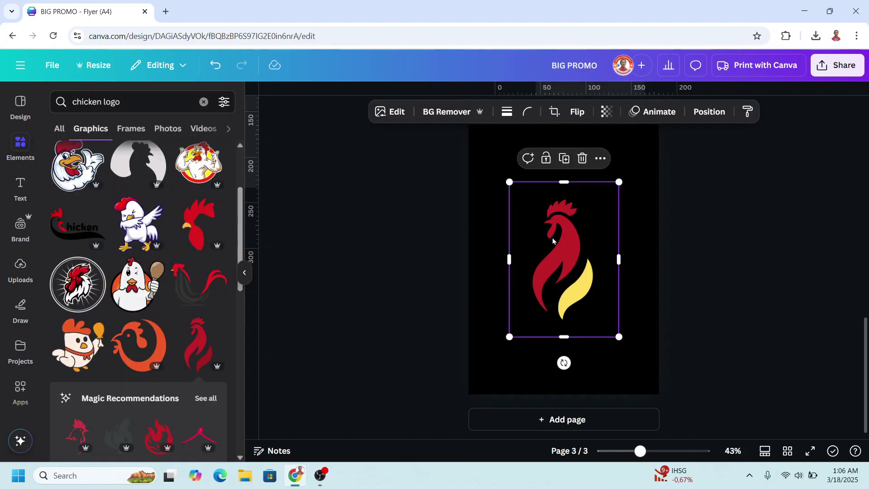
Apply a white (#FFFFFF) Outline shadow at size 3 to the rooster image.
click(399, 117)
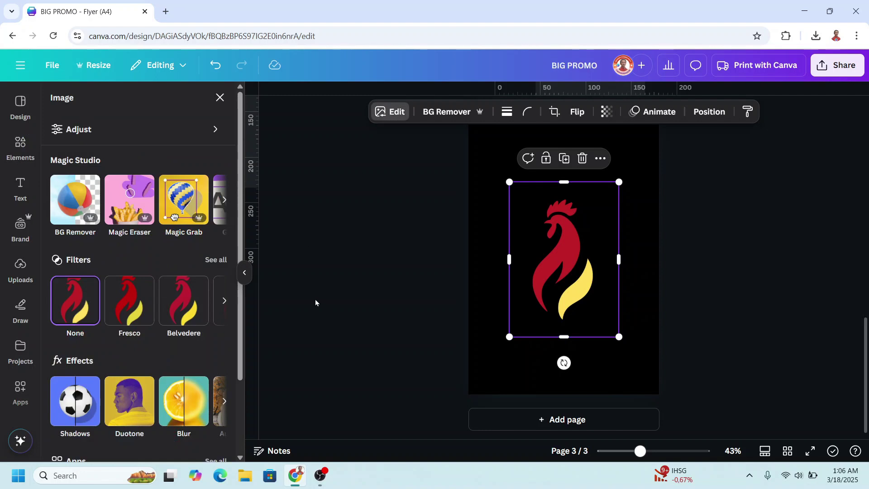
click(80, 403)
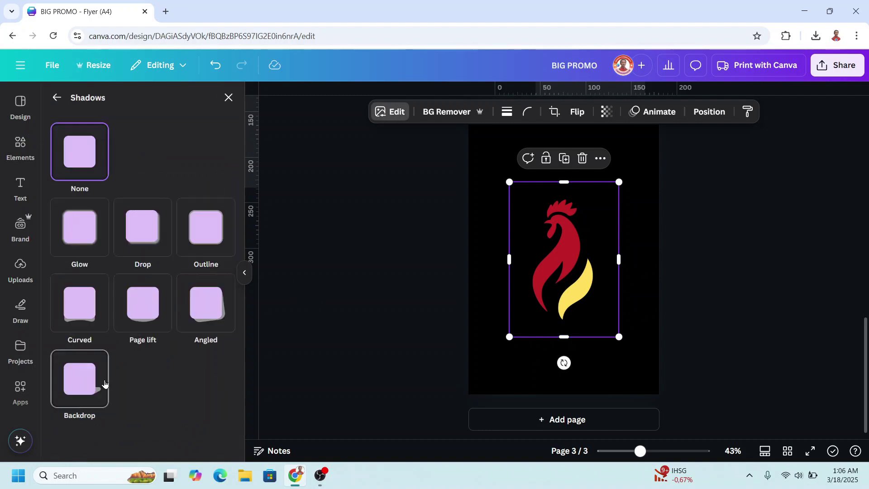
click(217, 233)
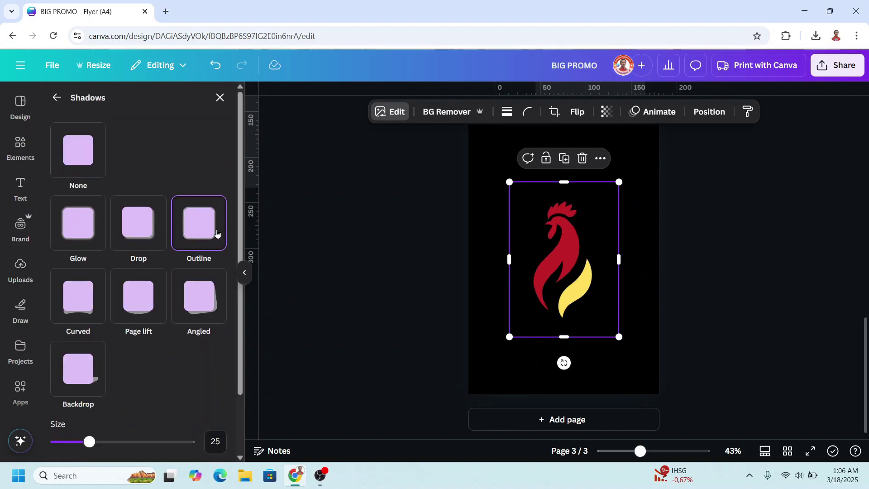
scroll(189, 384, down, 2)
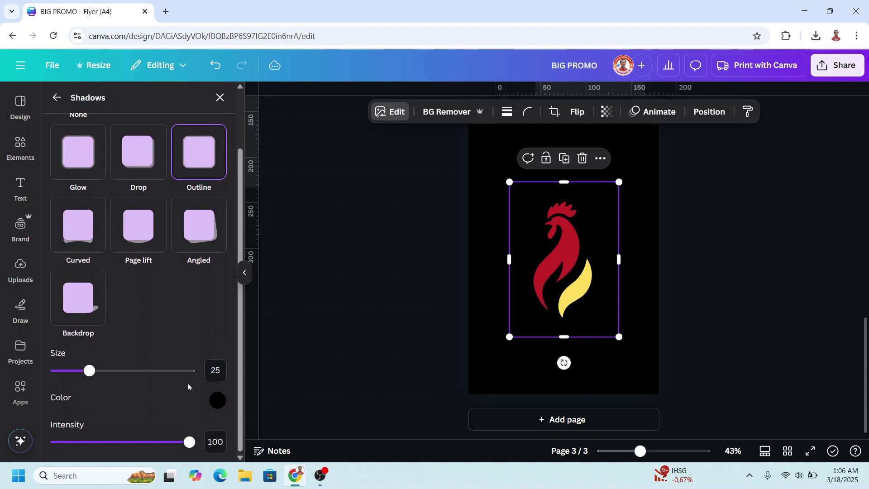
click(218, 400)
click(233, 283)
drag(234, 283, 207, 259)
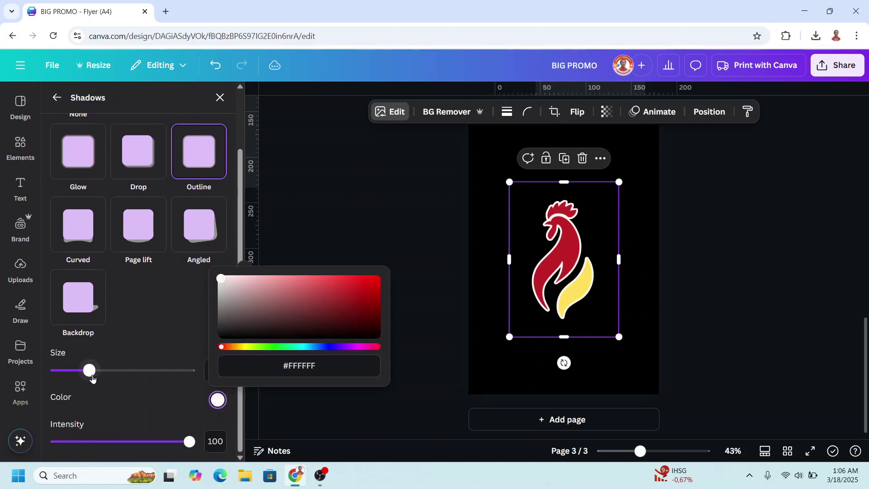
drag(90, 371, 62, 382)
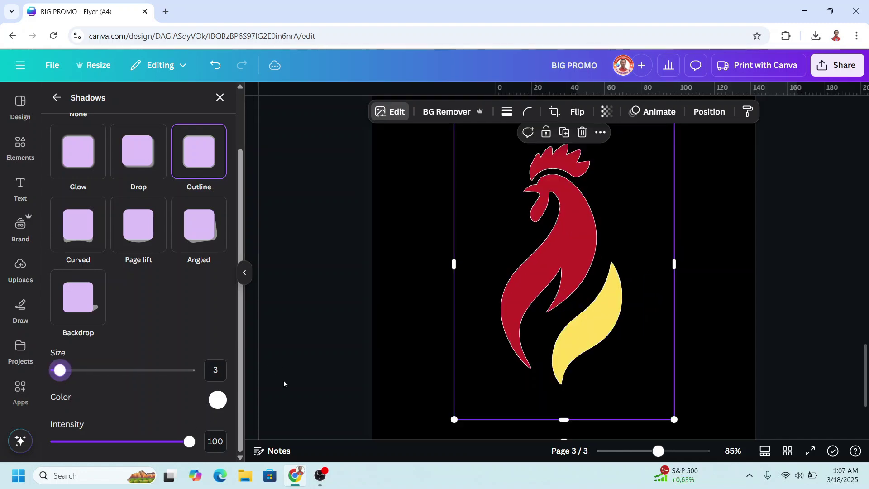
click(220, 97)
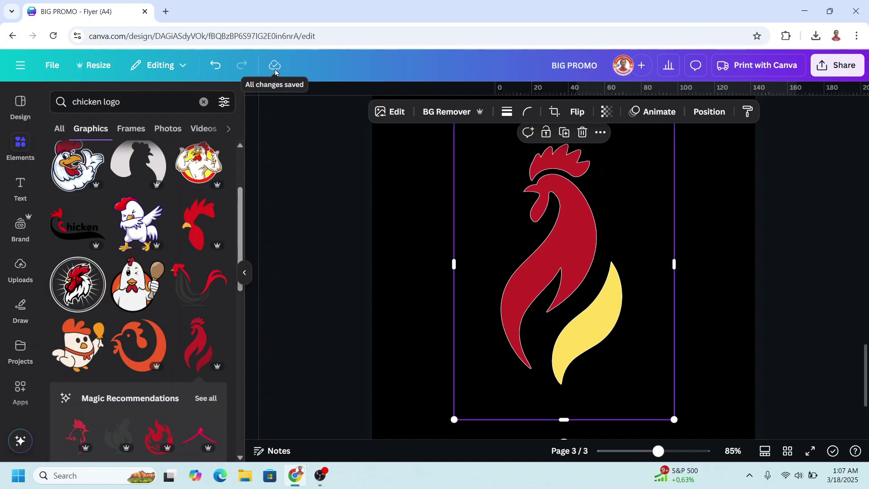
In 3D Maker, export only page 3 at size 3.125 with a transparent background.
click(21, 388)
click(112, 145)
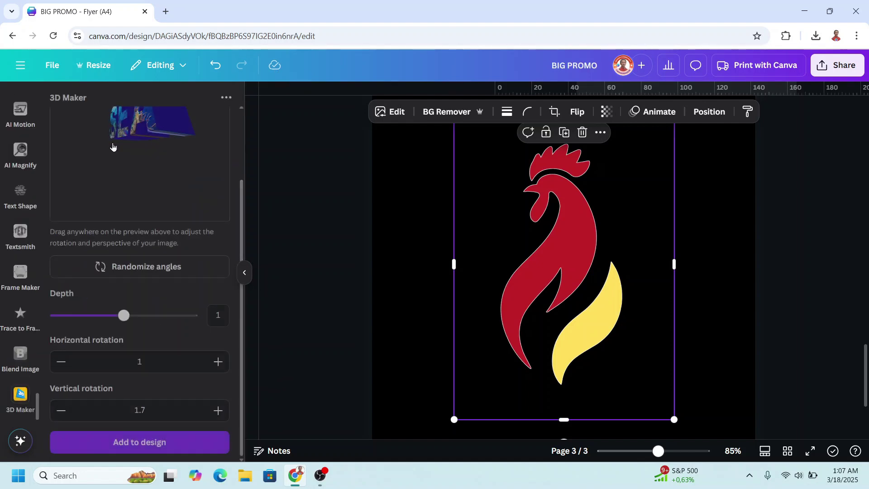
click(150, 295)
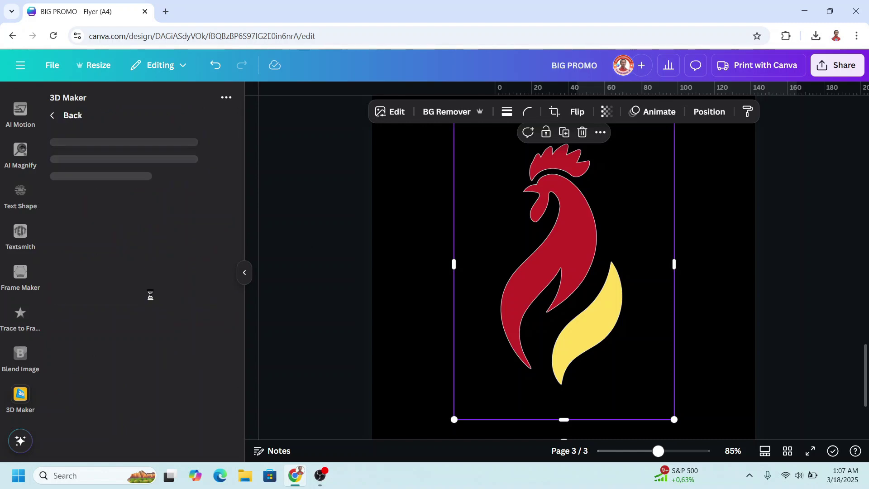
drag(77, 202, 194, 212)
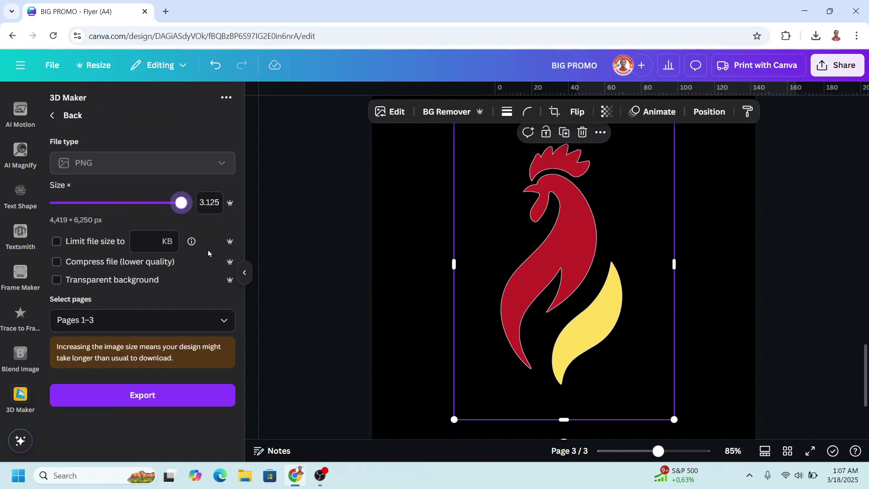
click(56, 281)
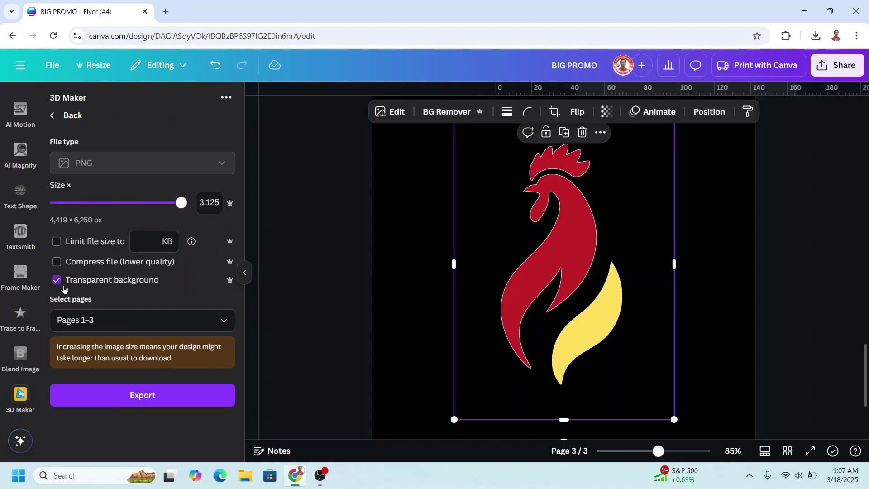
click(223, 327)
click(65, 191)
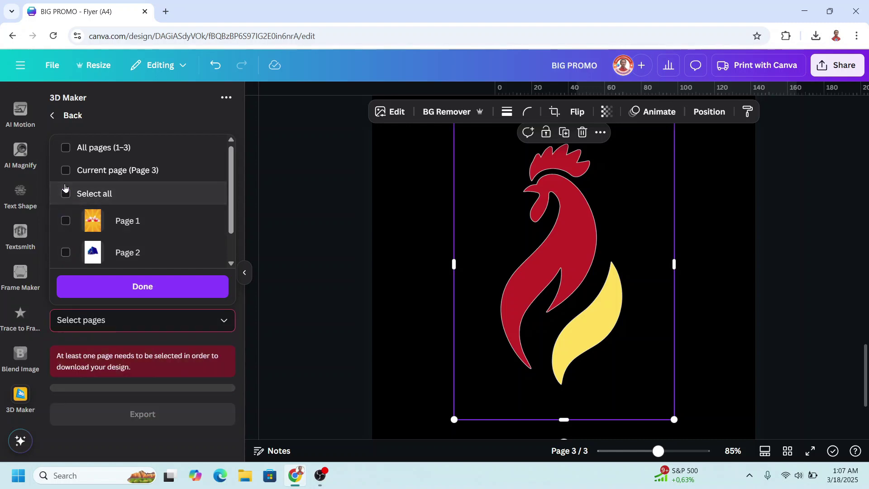
click(66, 170)
click(138, 289)
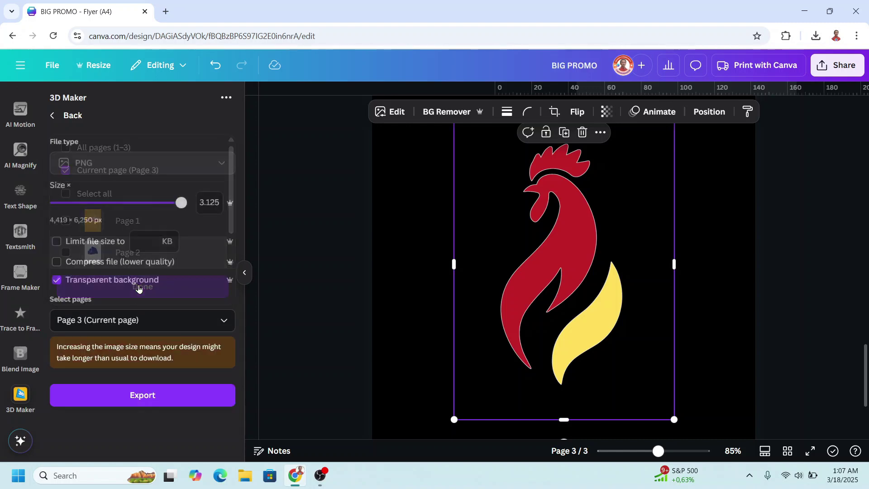
click(167, 396)
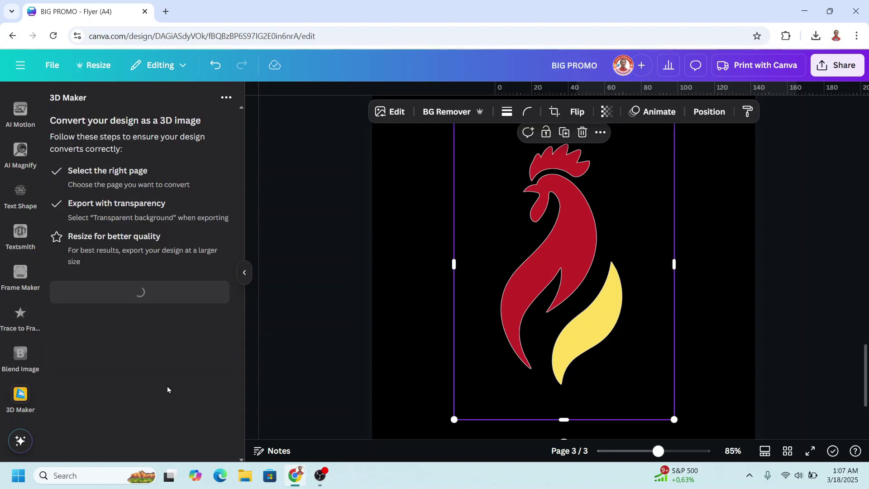
Set the 3D rooster's depth to 2, rotate it slightly, and add it to the design.
drag(122, 405, 191, 405)
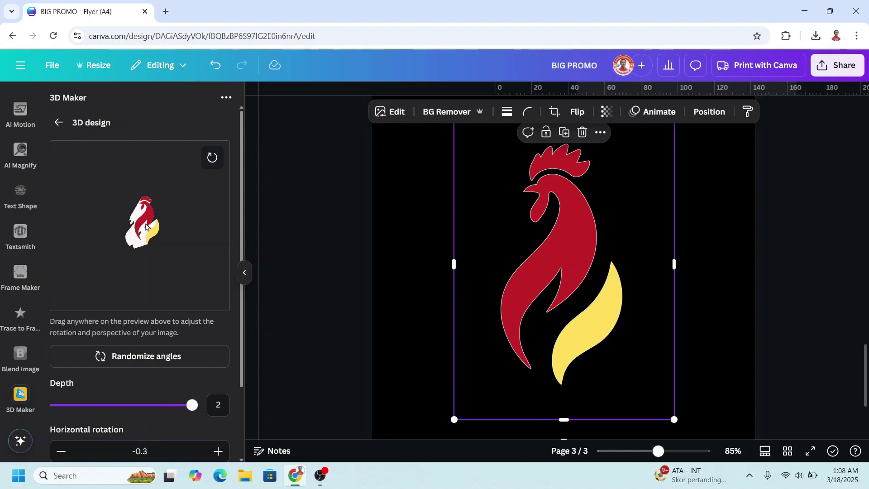
mouse_move(145, 226)
mouse_down()
mouse_move(153, 226)
mouse_move(142, 227)
mouse_up()
scroll(208, 407, down, 2)
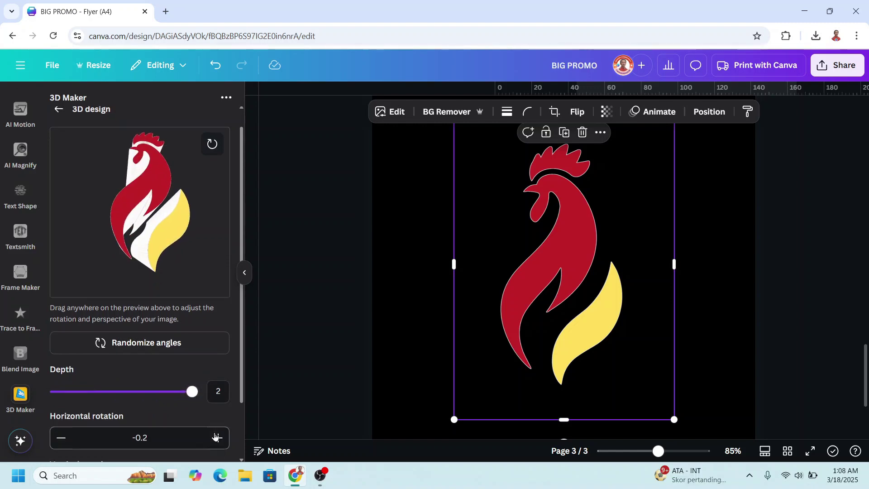
click(190, 442)
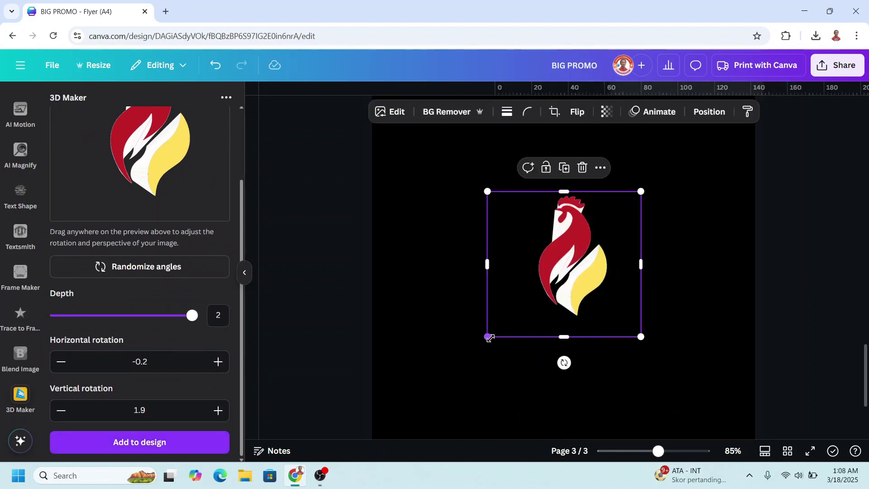
Enlarge the 3D rooster toward the full width of page 3.
drag(490, 337, 388, 429)
scroll(708, 355, down, 5)
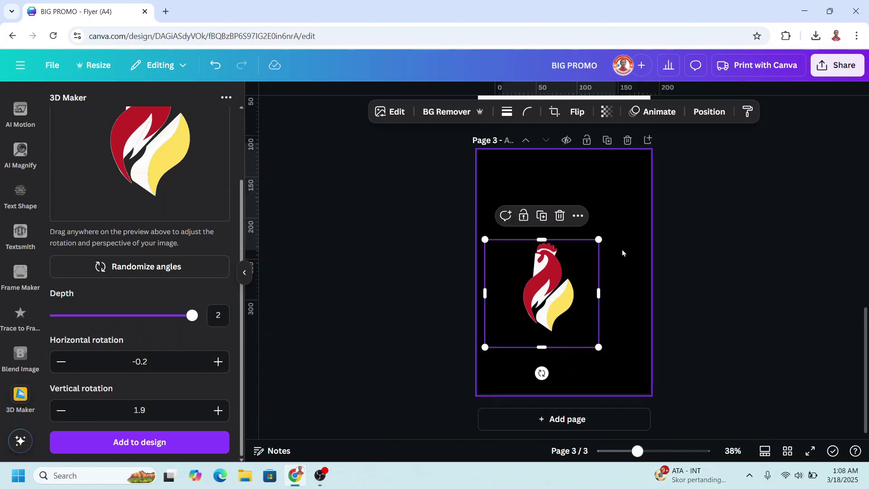
drag(599, 238, 658, 183)
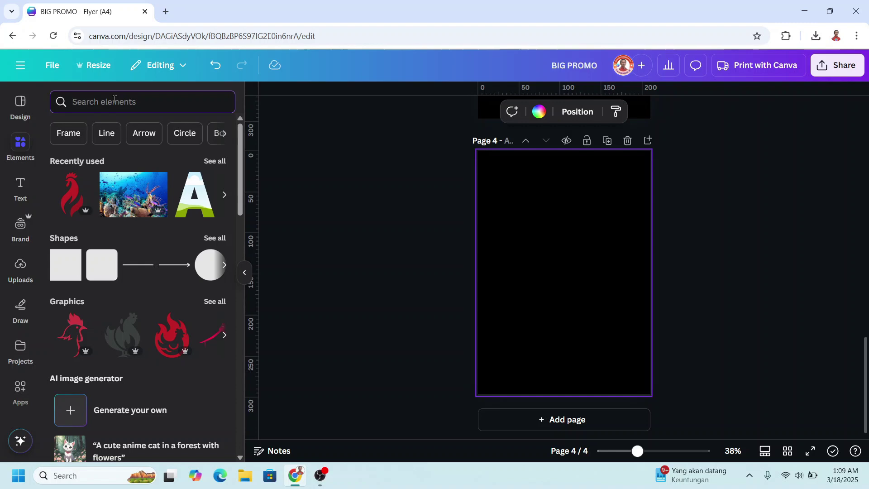
Search 'MAN', add the thumbs-up man photo to page 4, and remove its background.
click(114, 99)
text(MAN)
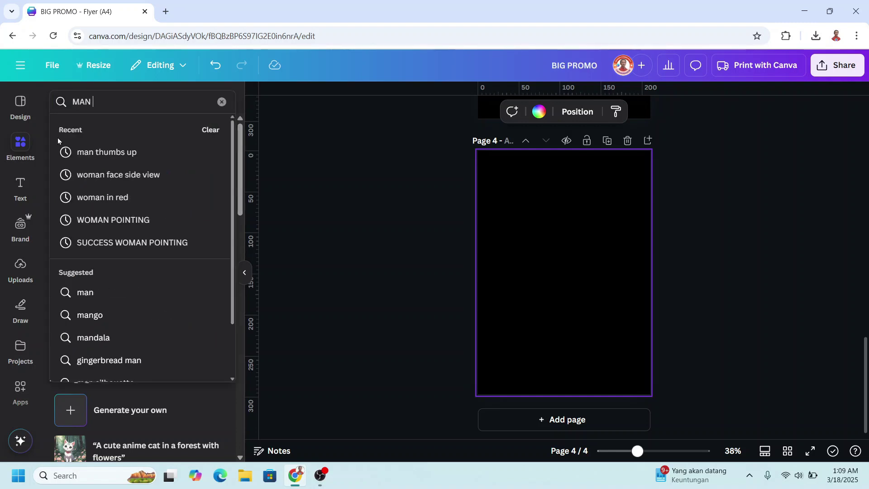
click(86, 156)
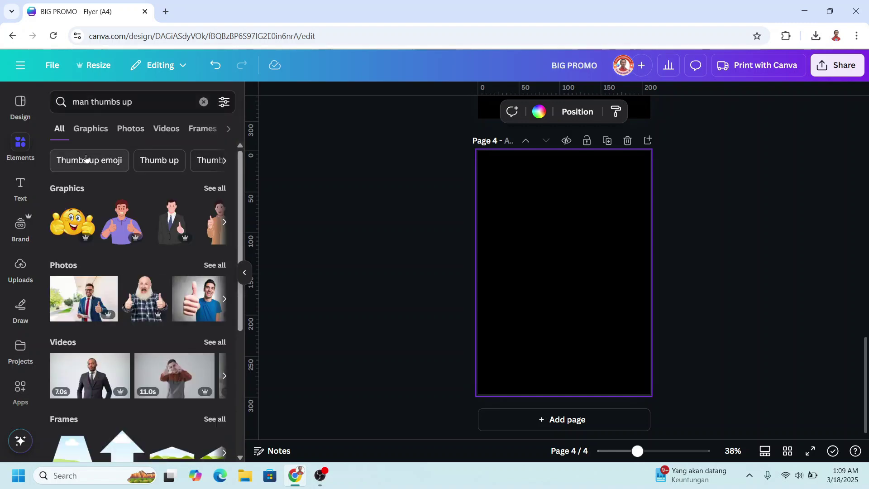
click(224, 299)
click(109, 285)
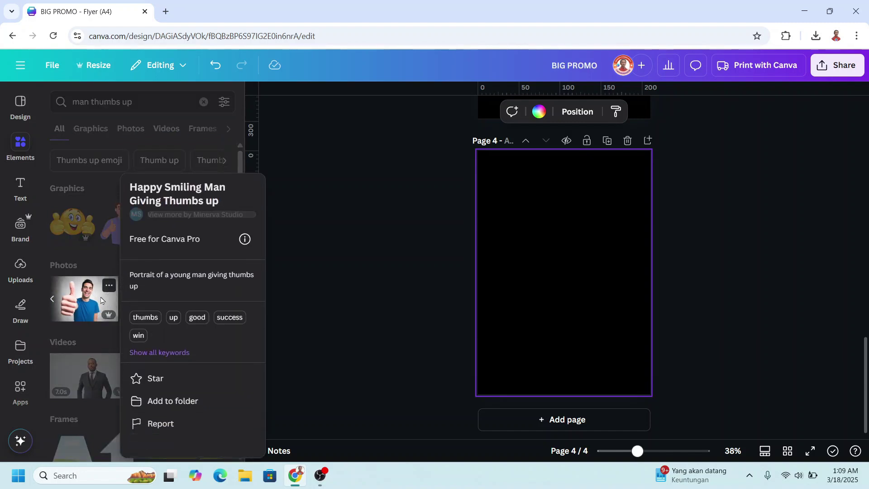
click(101, 301)
click(101, 300)
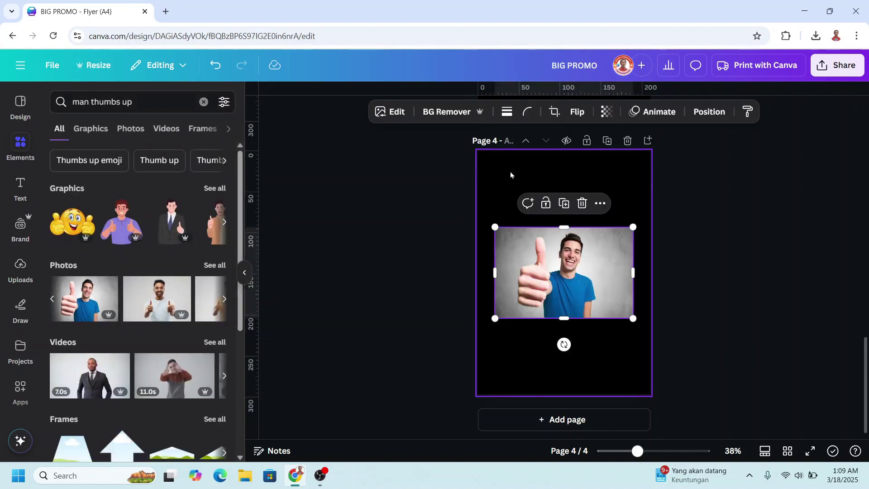
click(448, 116)
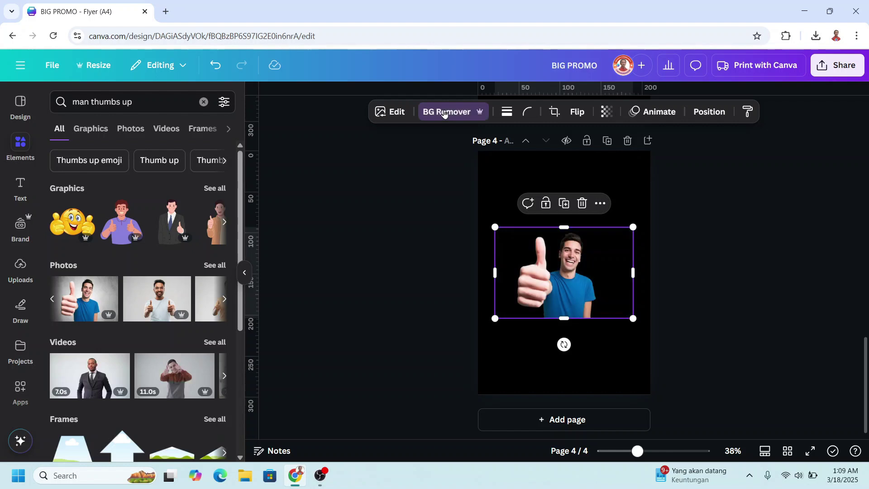
Set page 4's background colour to white.
click(396, 112)
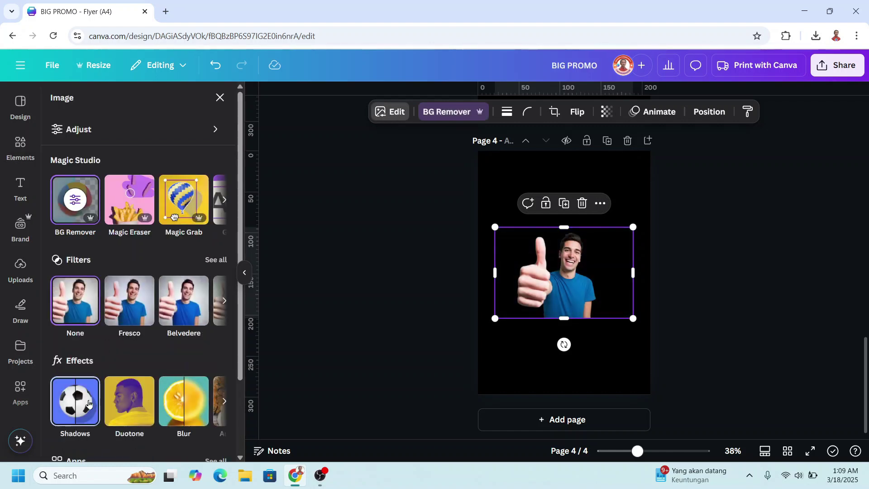
click(88, 403)
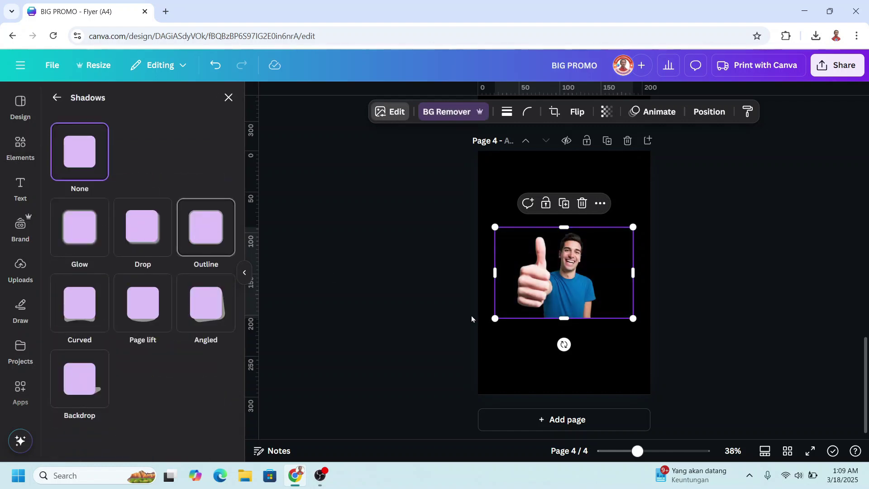
click(622, 353)
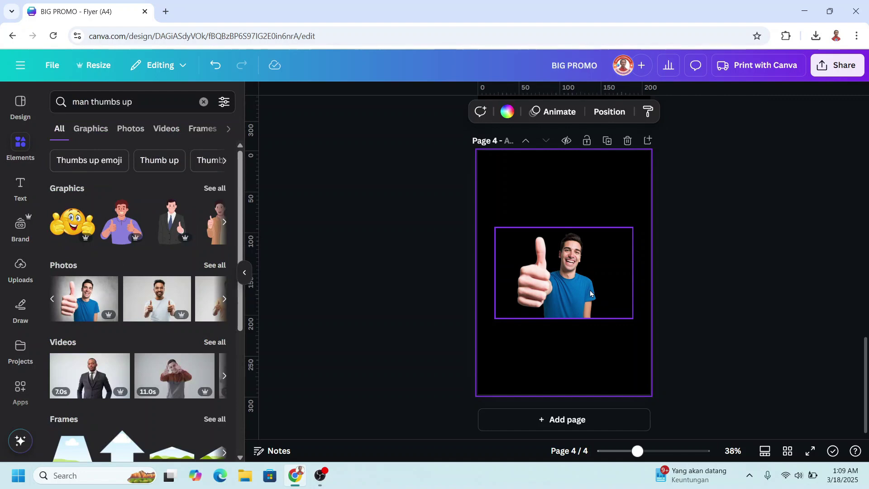
double_click(568, 165)
click(573, 265)
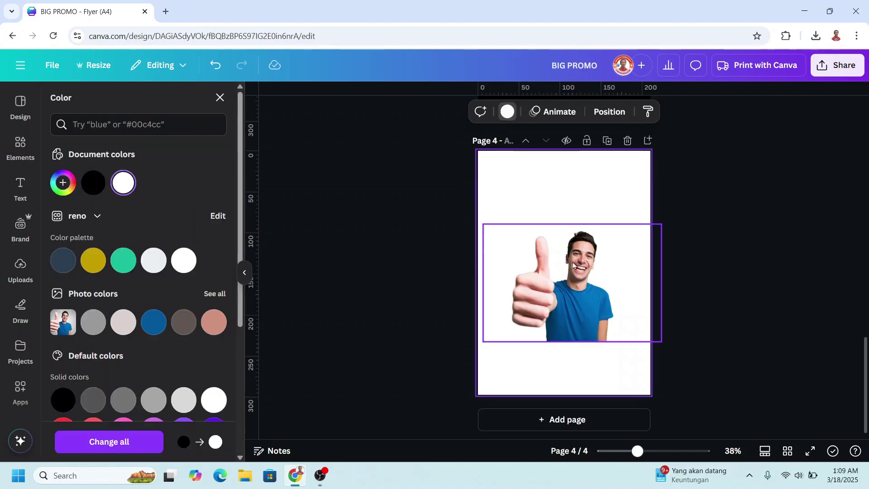
click(632, 196)
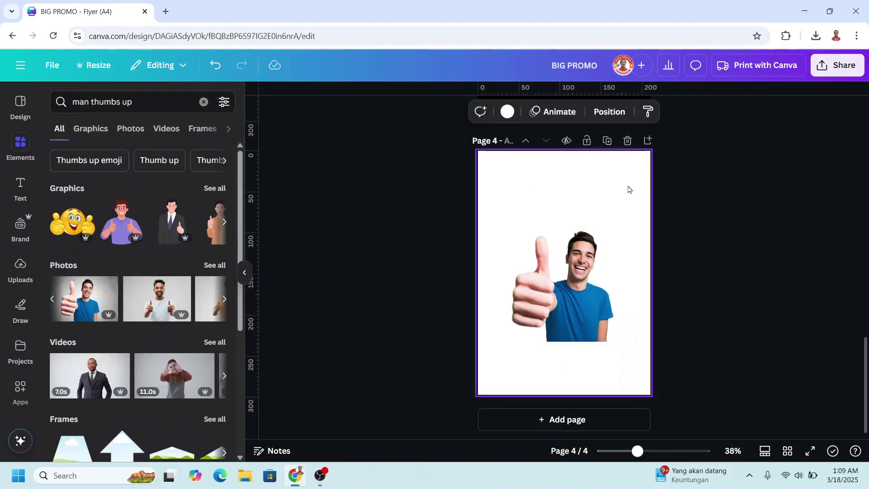
In 3D Maker, export only page 4 at size 3.125 with a transparent background.
click(20, 391)
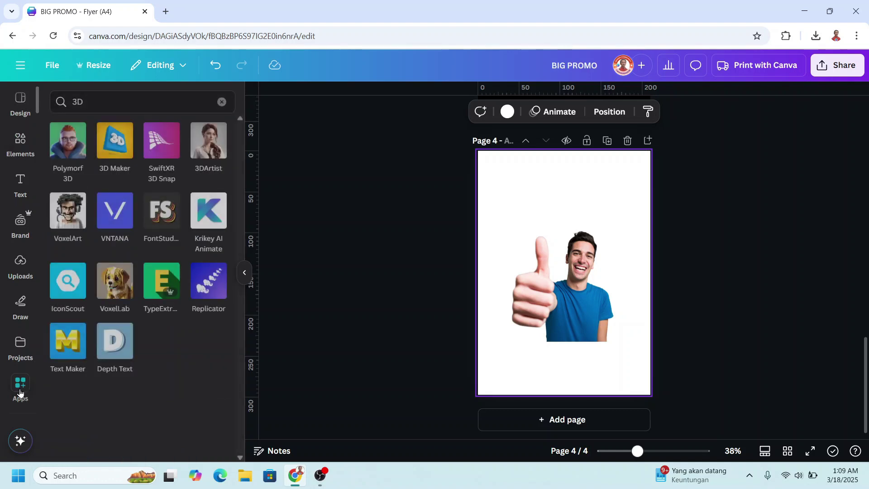
click(116, 153)
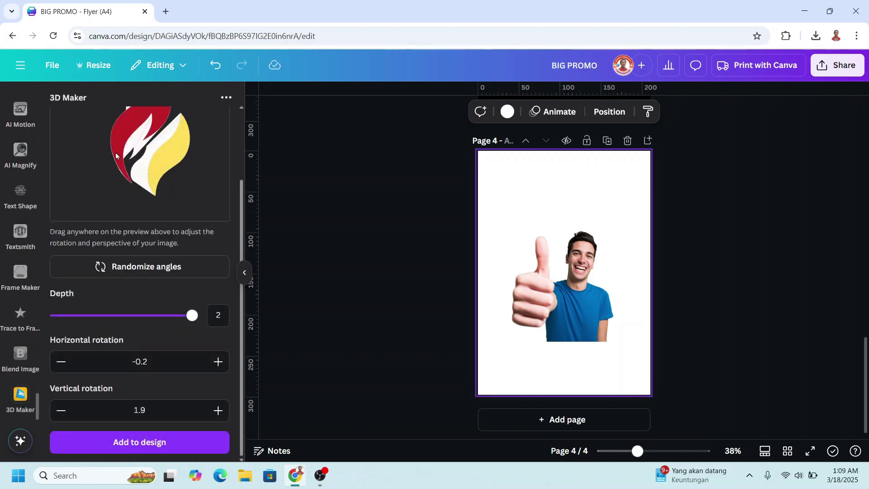
scroll(202, 218, up, 2)
click(59, 124)
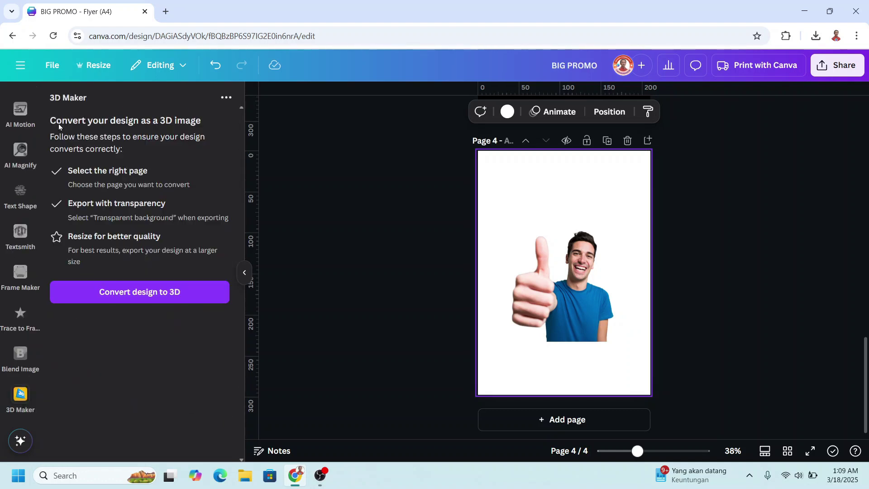
click(166, 294)
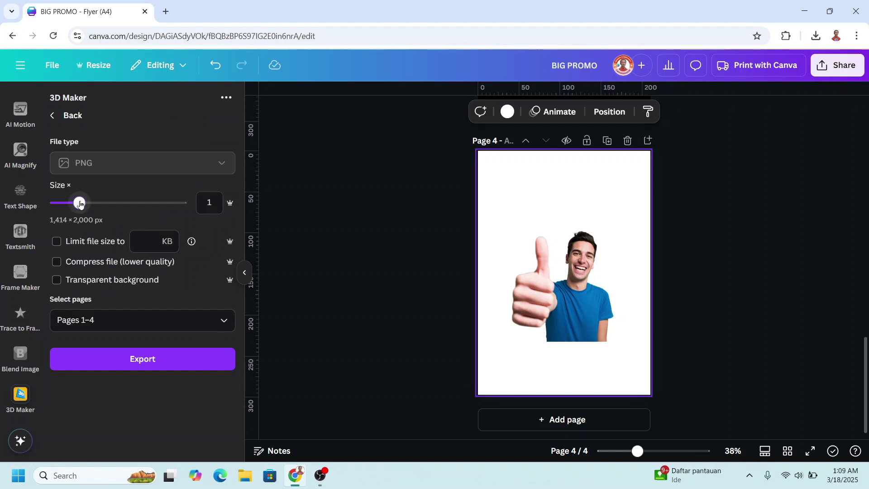
drag(77, 202, 238, 203)
click(55, 280)
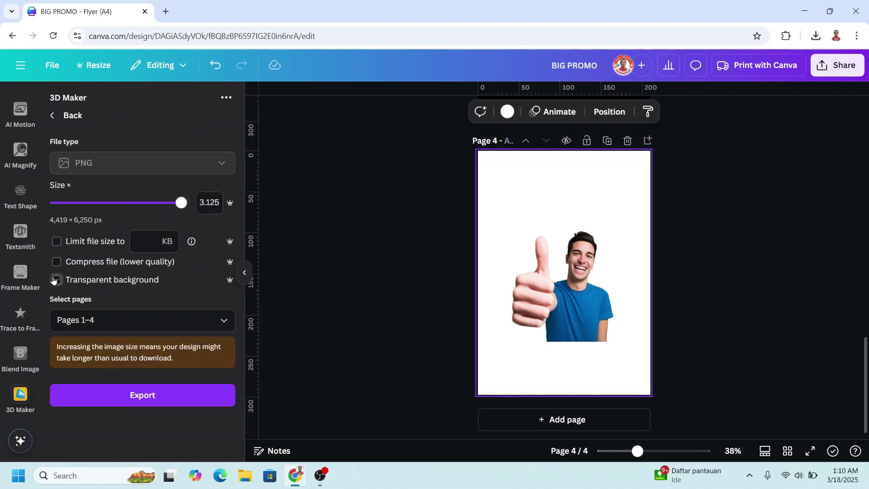
click(221, 319)
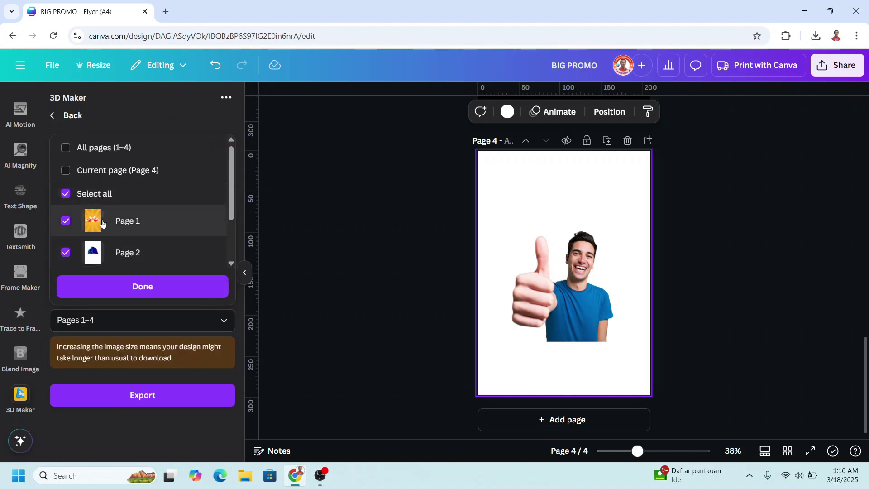
click(67, 171)
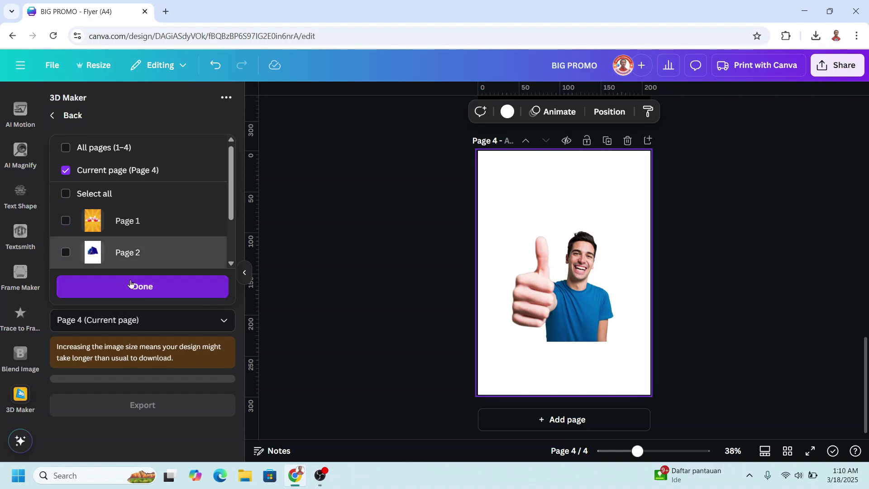
click(142, 288)
click(167, 403)
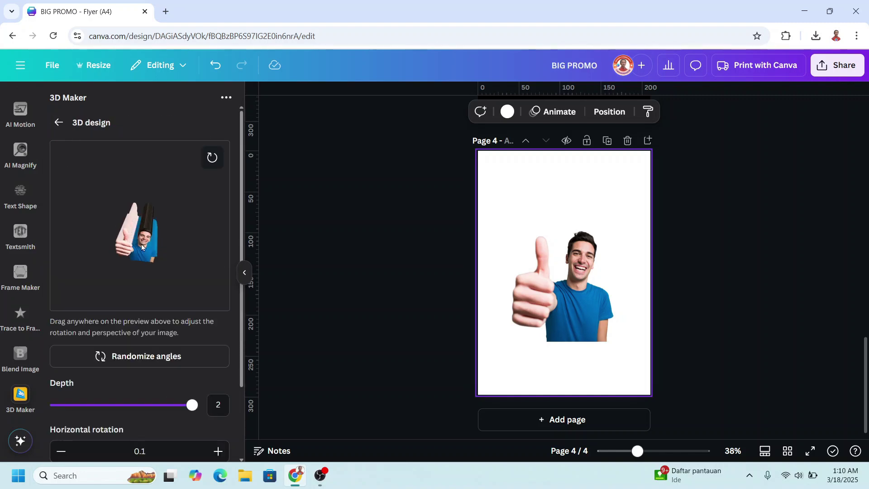
Tilt the 3D thumbs-up man preview to a new angle and add it to page 4.
drag(142, 243, 131, 235)
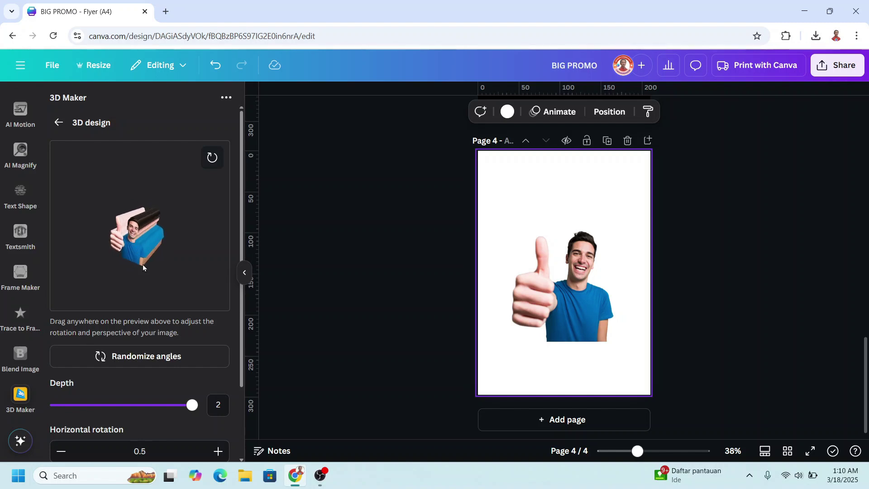
scroll(233, 396, down, 2)
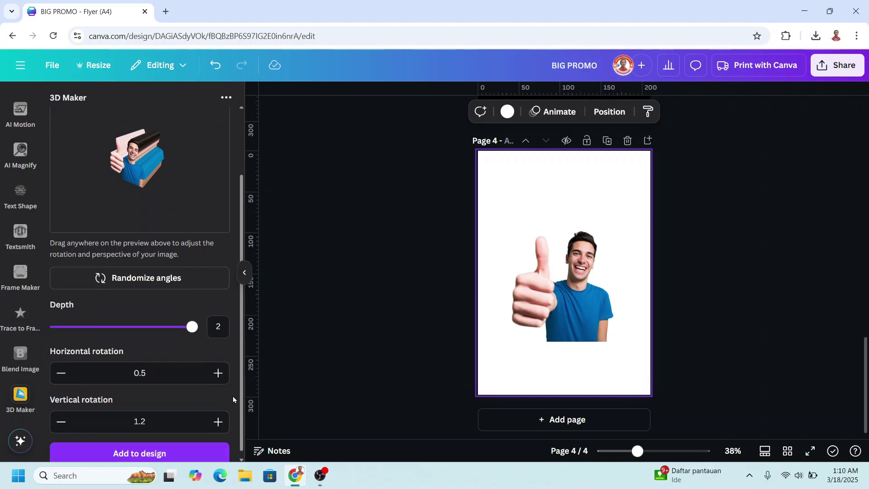
scroll(236, 376, up, 2)
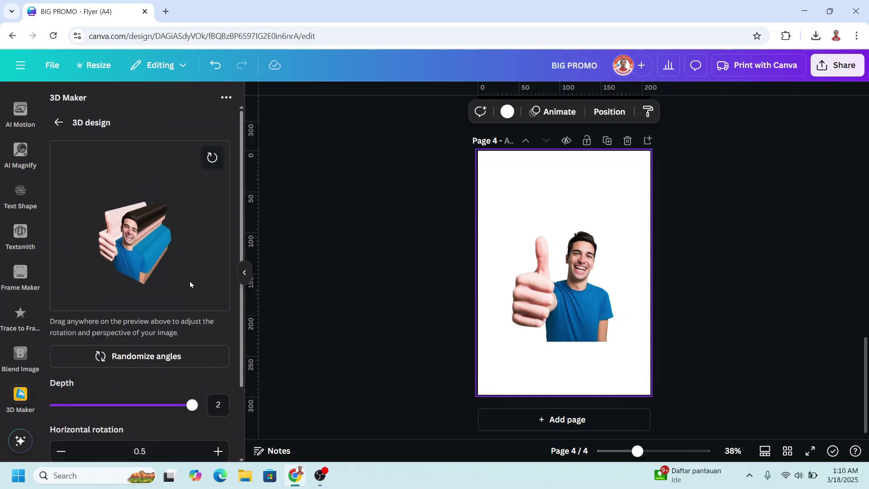
scroll(237, 381, down, 2)
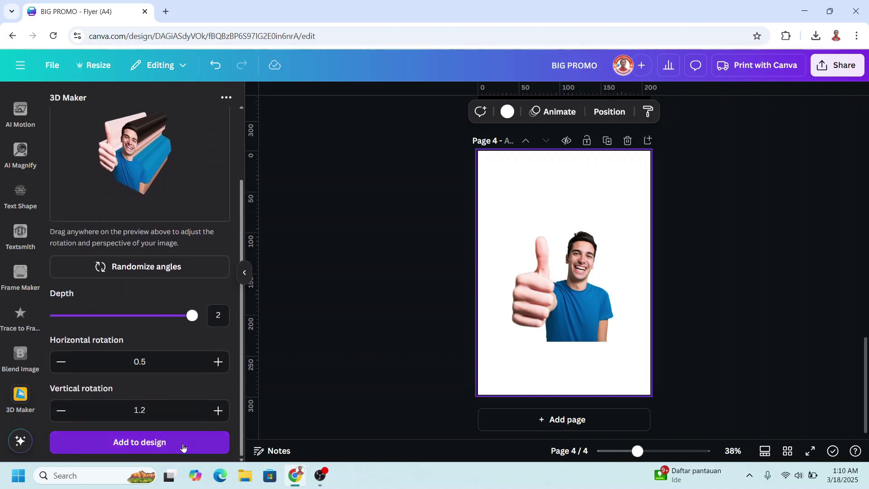
click(203, 448)
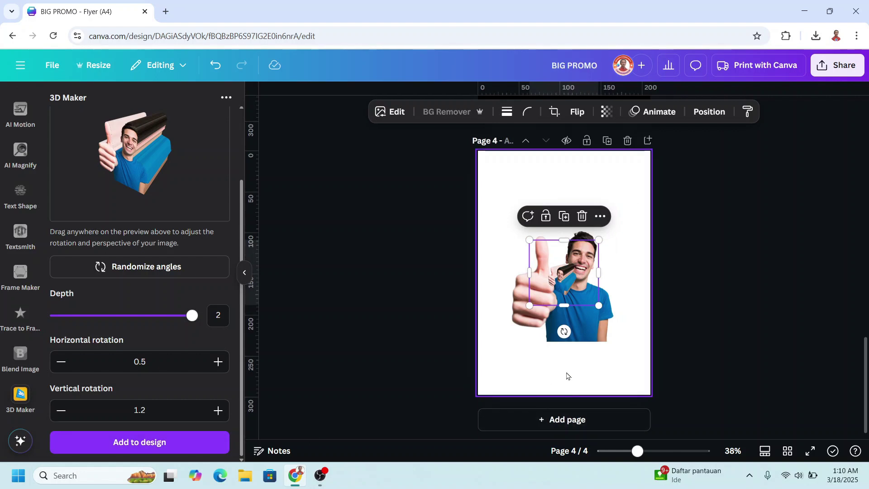
Delete the flat photo, then enlarge the 3D thumbs-up man and centre it on page 4.
click(591, 333)
click(591, 200)
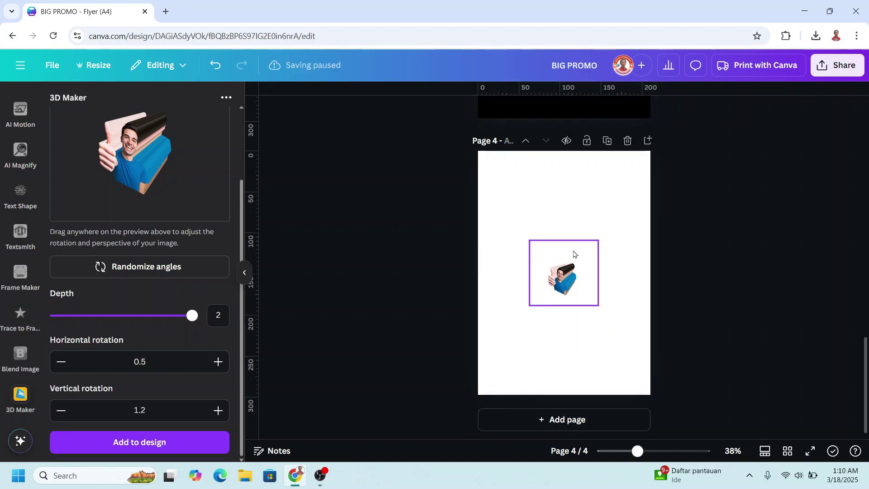
click(574, 252)
drag(597, 240, 790, 146)
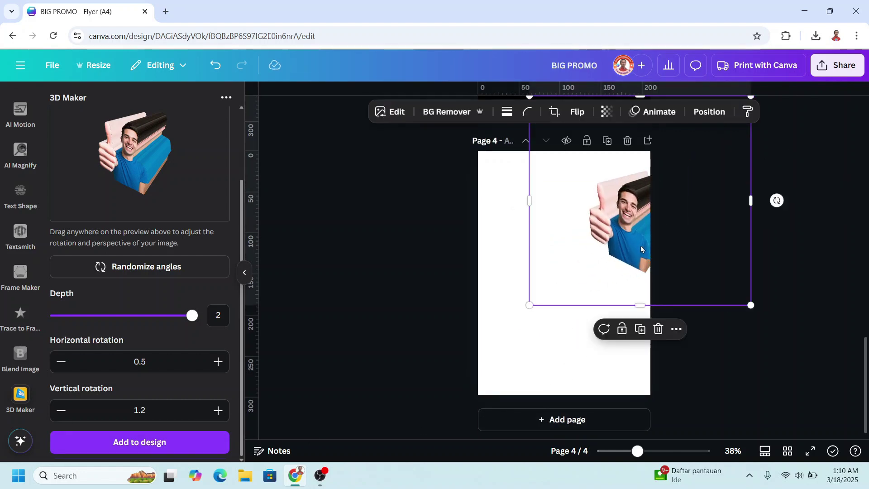
drag(640, 246, 564, 287)
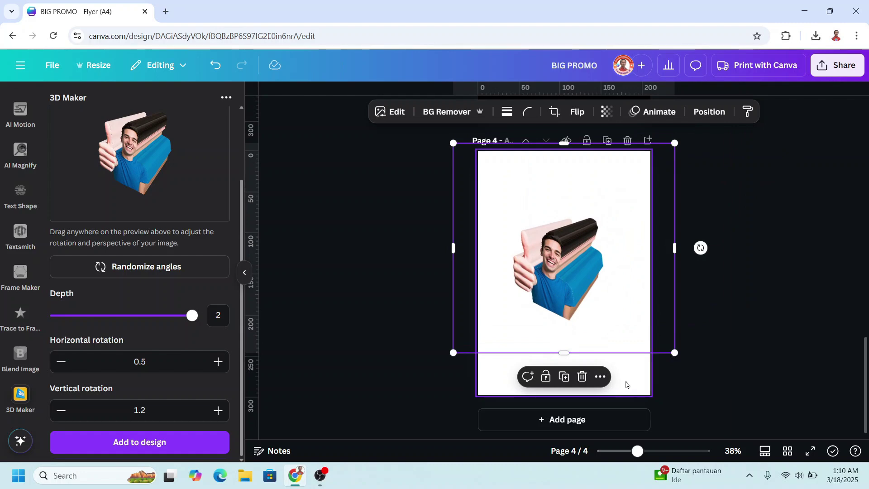
Change page 4's background colour to yellow.
click(626, 384)
click(507, 112)
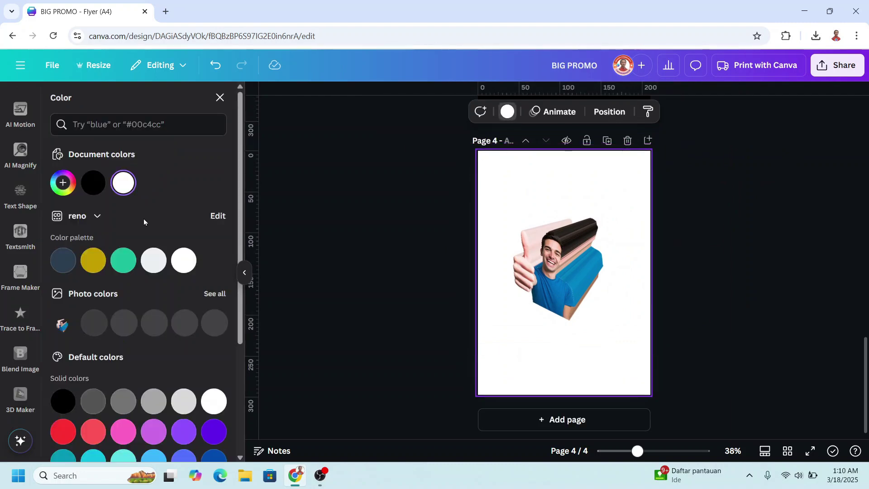
scroll(154, 360, down, 3)
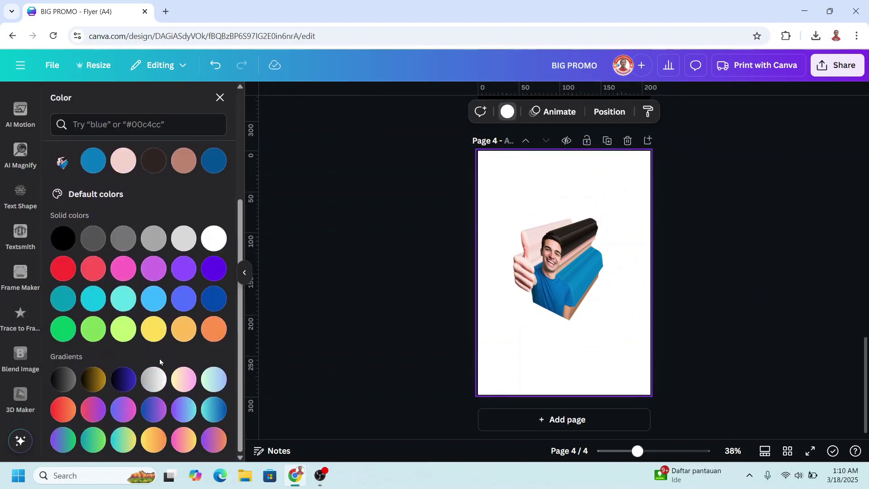
click(154, 329)
click(542, 246)
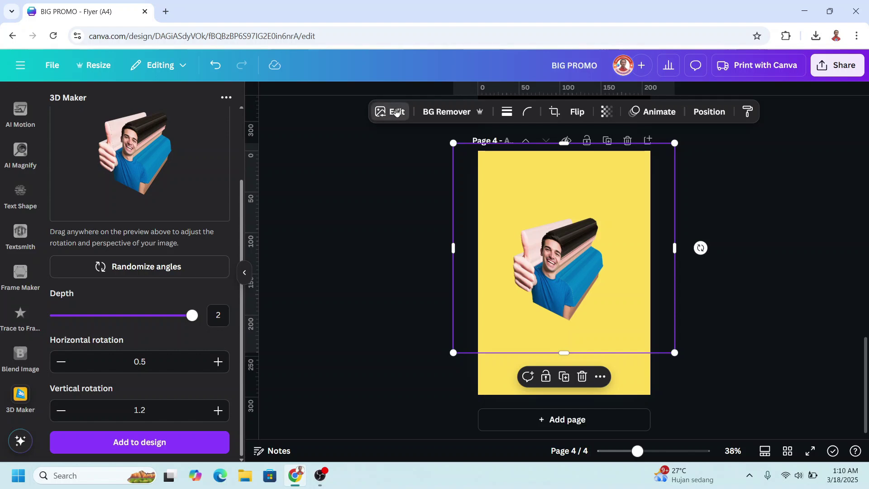
Apply a white Outline shadow at size 22 to the 3D thumbs-up man, zoomed to 67%.
click(393, 112)
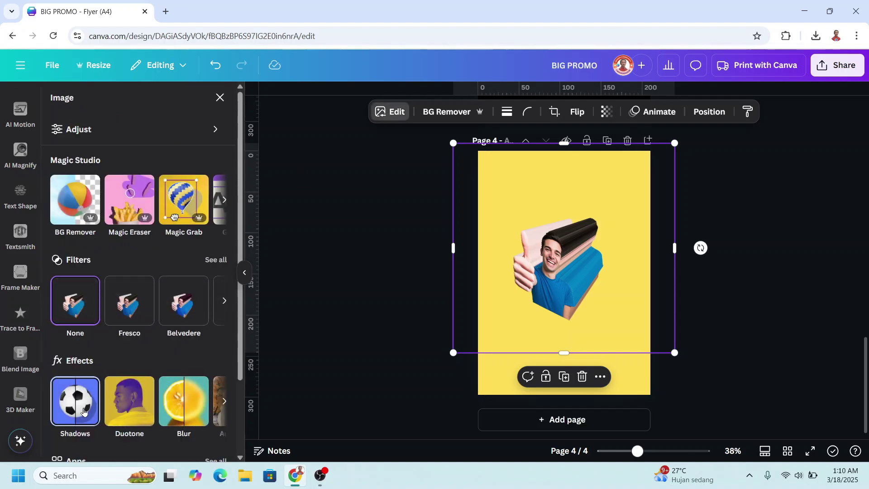
click(84, 411)
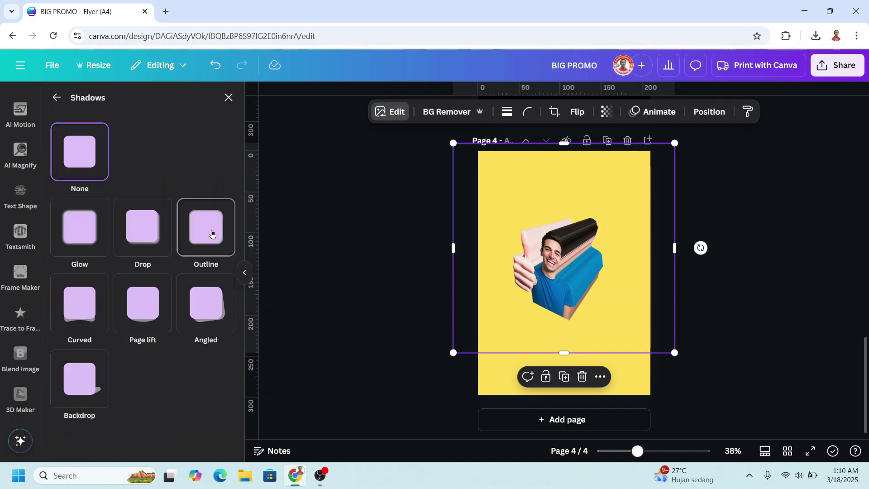
click(212, 234)
scroll(170, 411, down, 2)
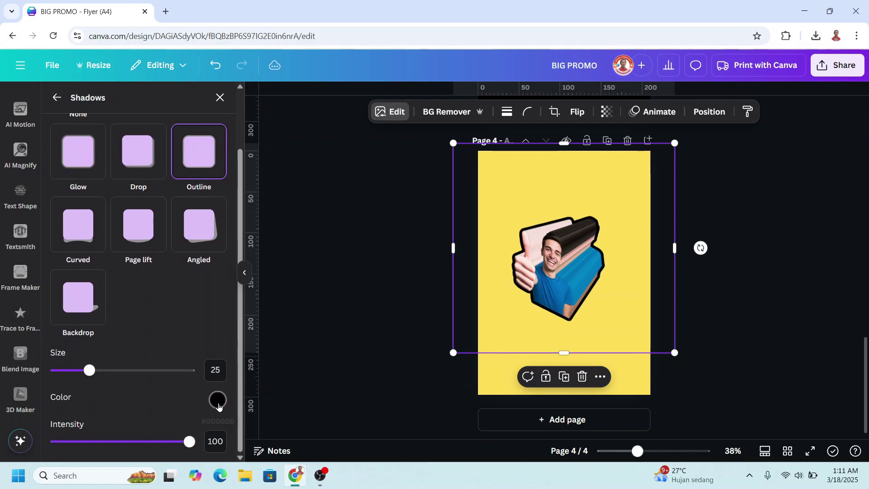
click(218, 399)
drag(220, 334, 205, 259)
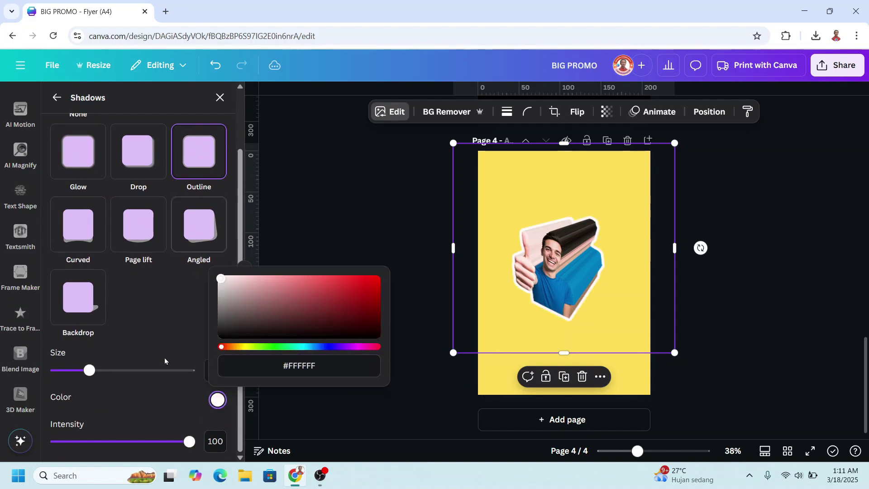
drag(90, 371, 85, 371)
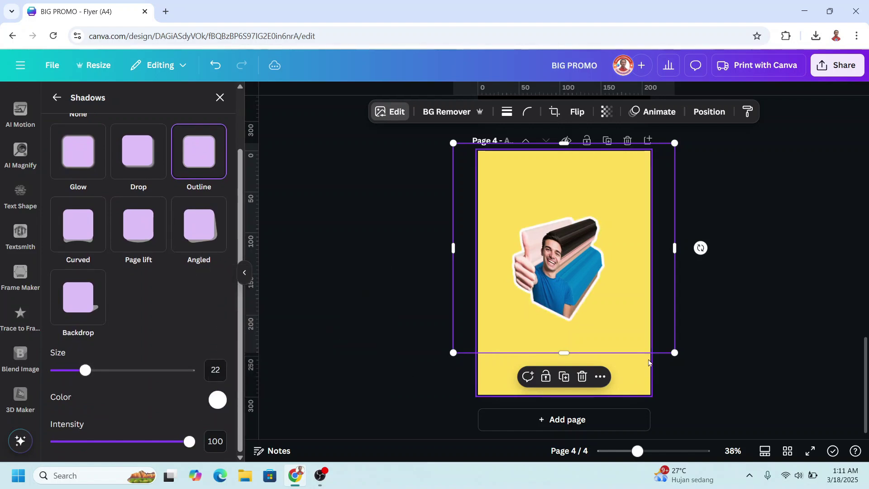
drag(637, 451, 652, 453)
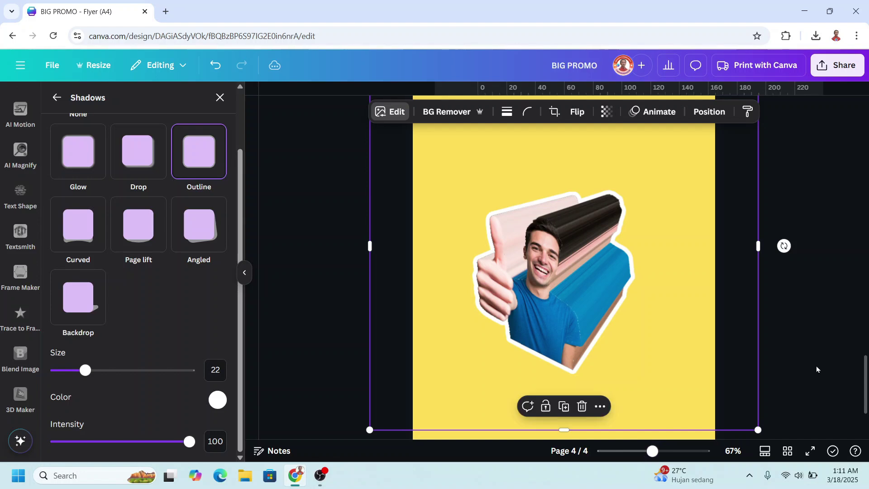